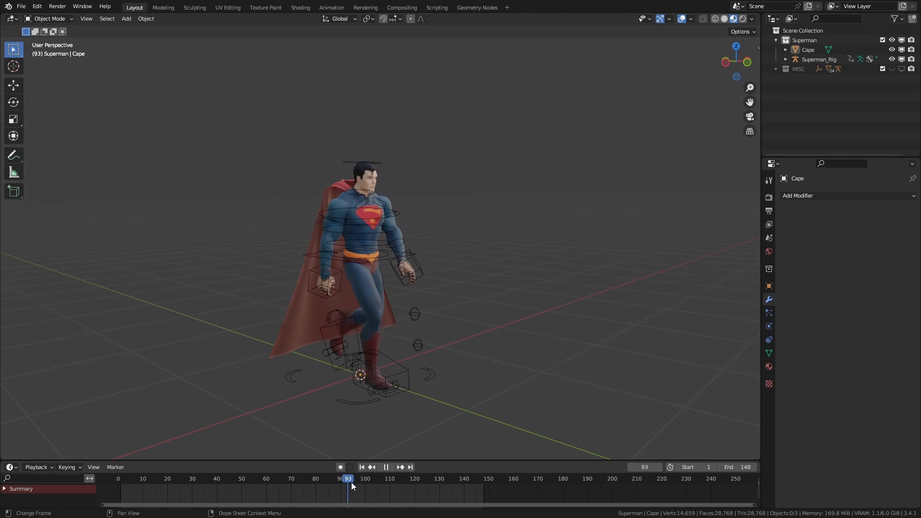
Step: Select Superman_Rig and switch its skeleton to Rest Position
middle_drag(318, 280, 379, 269)
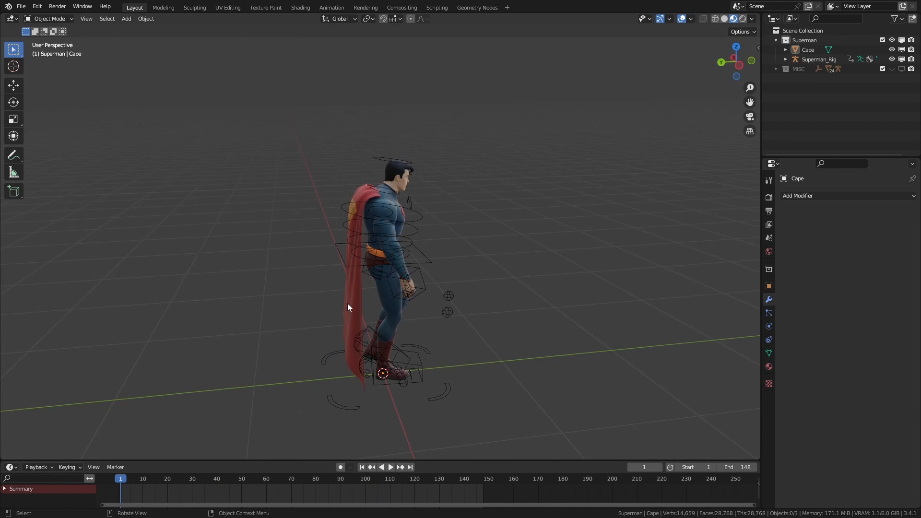
click(347, 305)
scroll(360, 302, up, 4)
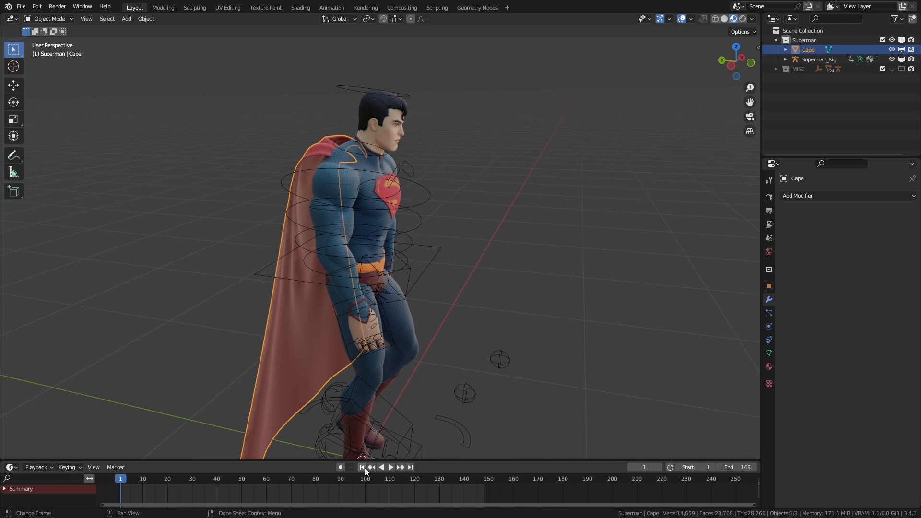
click(413, 425)
click(769, 300)
click(770, 314)
click(771, 327)
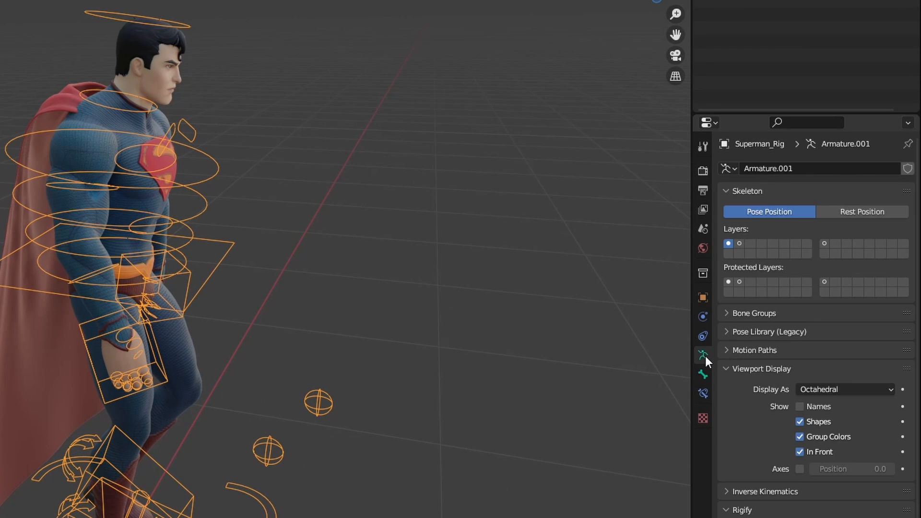
click(862, 209)
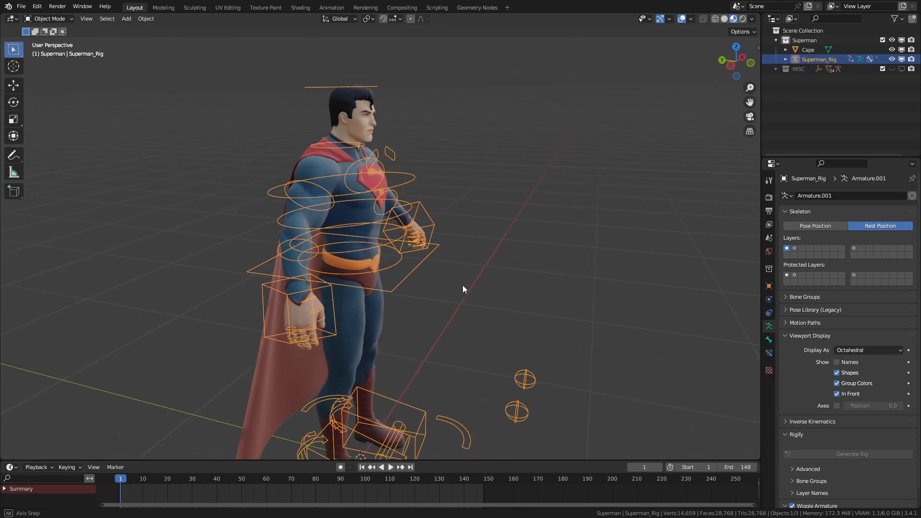
mouse_move(462, 289)
middle_down()
mouse_move(395, 288)
mouse_move(476, 298)
middle_up()
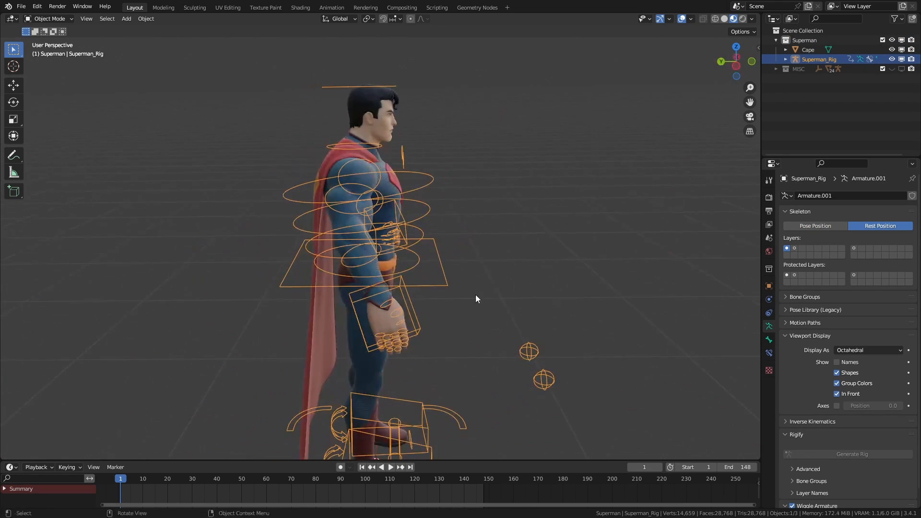
Step: Identify the upper-chest spine bone of the rig in Edit Mode and return to Object Mode
click(325, 342)
middle_drag(325, 341, 380, 209)
click(475, 245)
key(Tab)
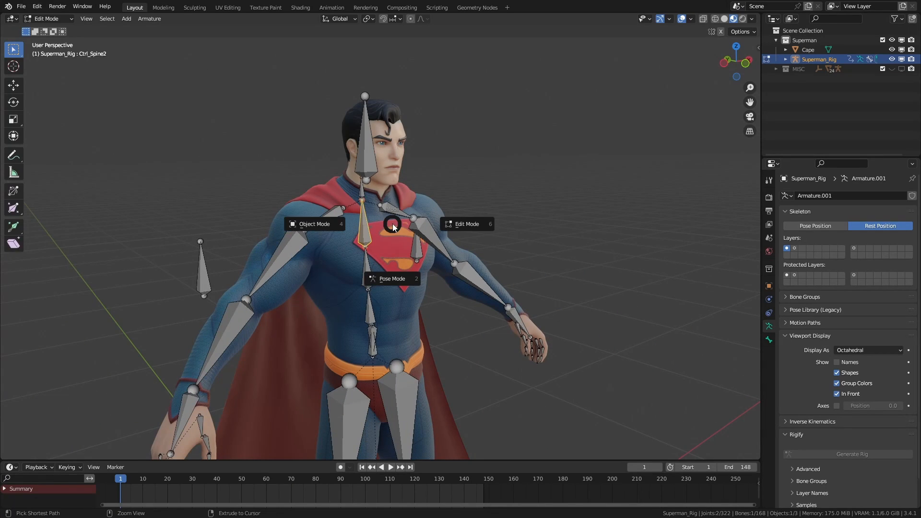
click(345, 221)
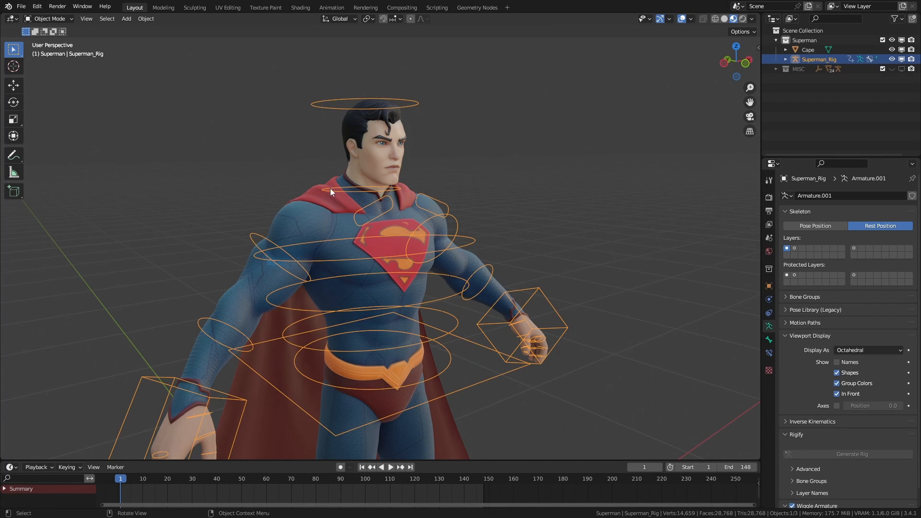
Step: Add a Child Of constraint to the cape and target it to Superman_Rig
click(319, 188)
click(770, 340)
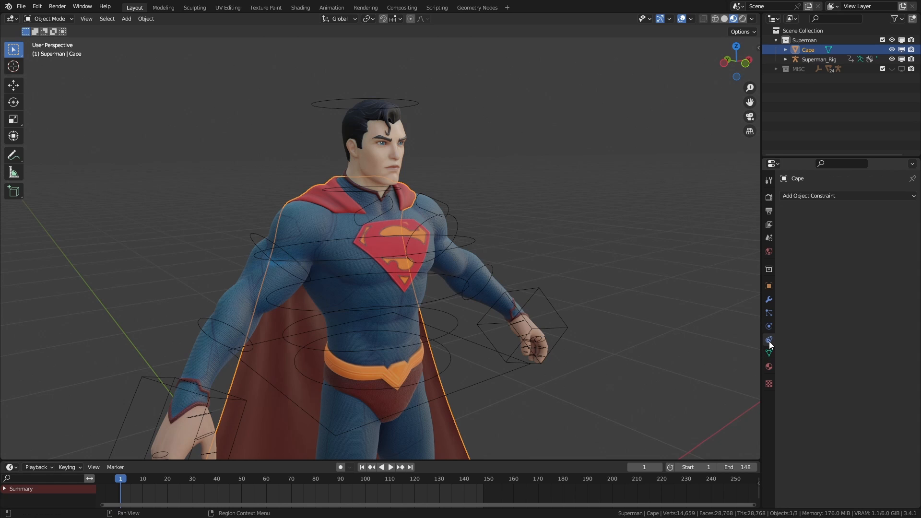
click(883, 197)
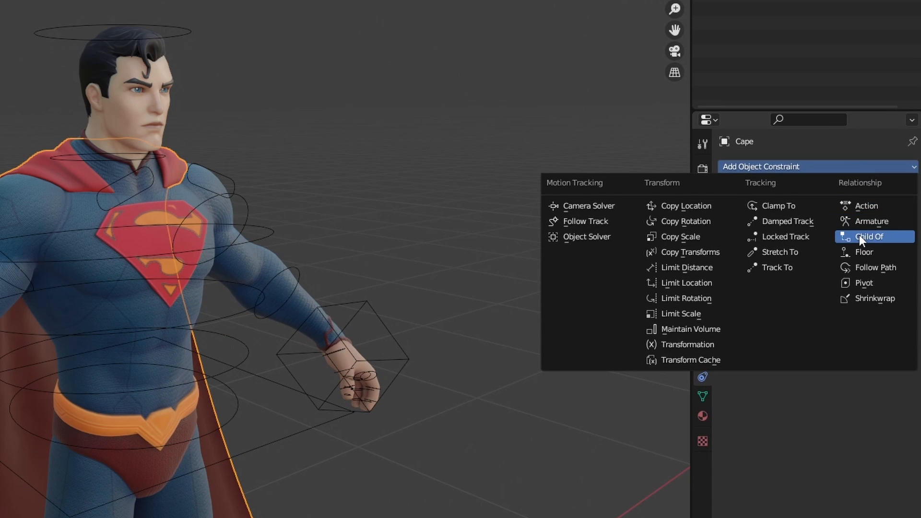
click(877, 243)
click(891, 211)
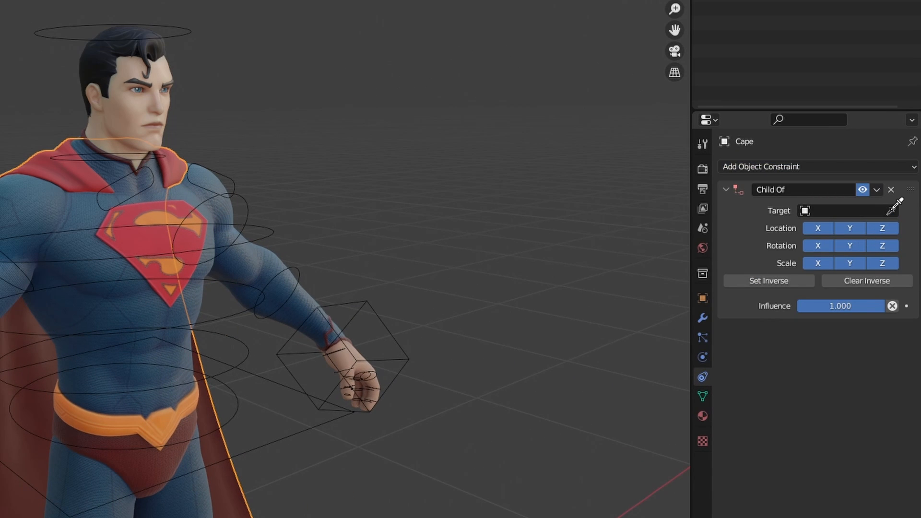
click(421, 309)
Step: Set the cape constraint's bone to Ctrl_Spine2 and apply Set Inverse so the cape sits on the shoulders
click(833, 227)
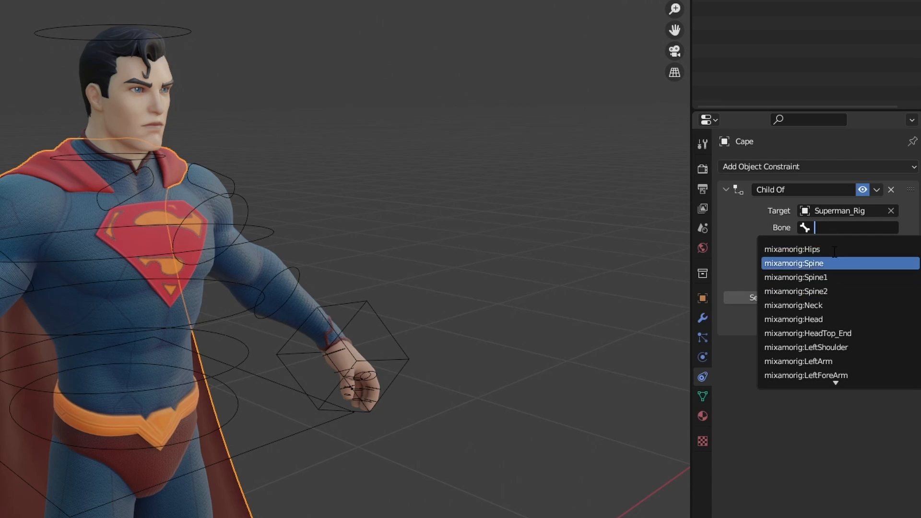
text(ctr)
click(822, 332)
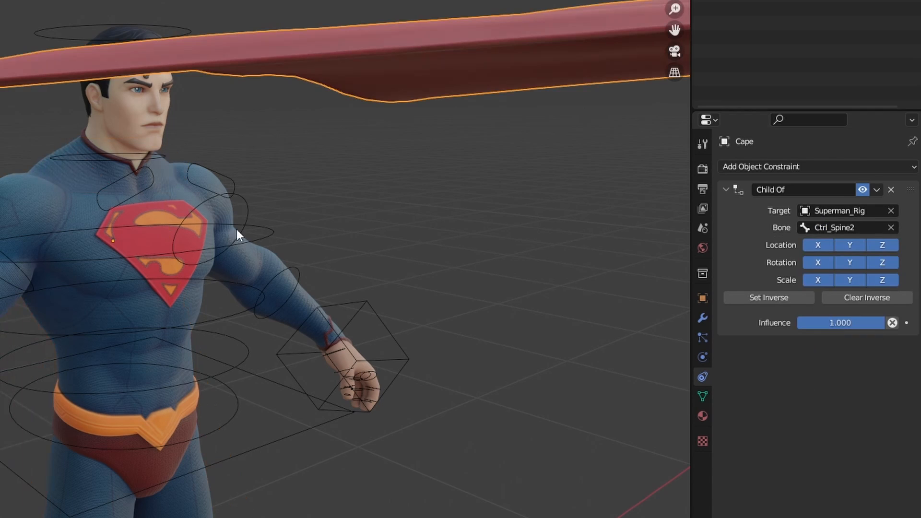
click(776, 295)
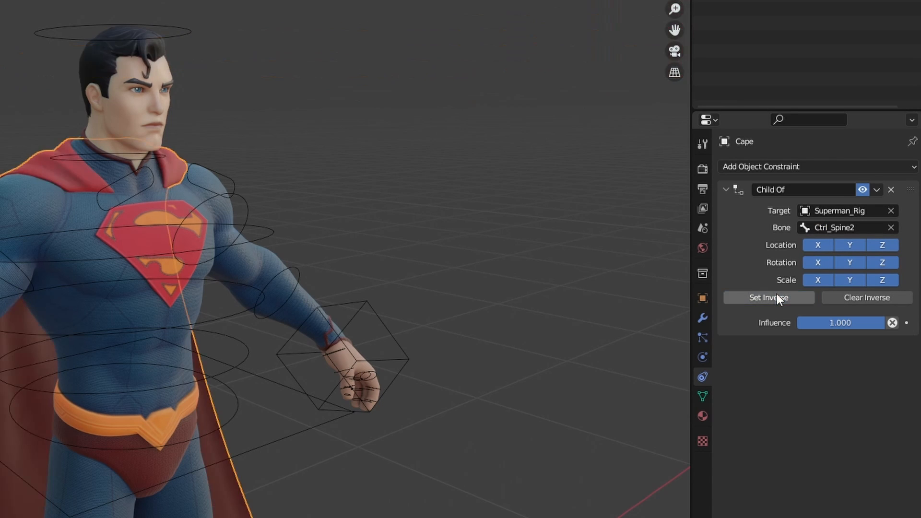
scroll(491, 257, down, 3)
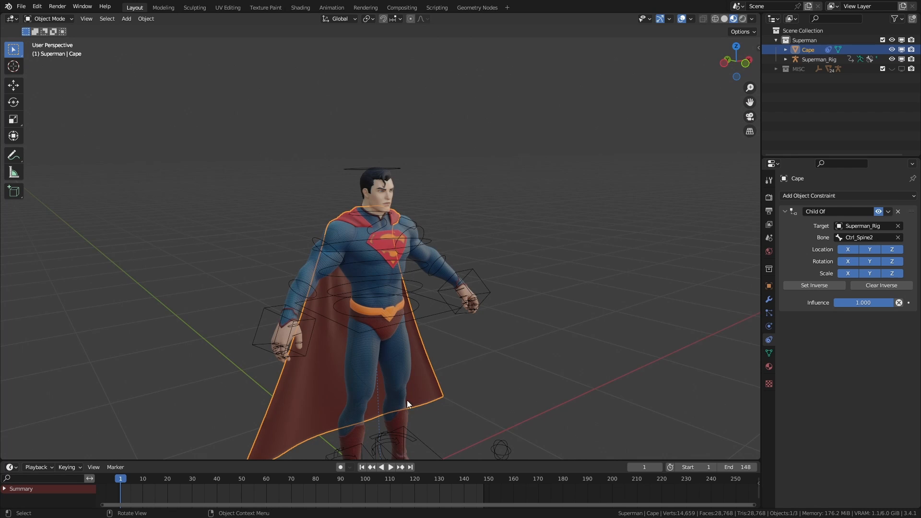
Step: Switch Superman_Rig back to Pose Position and scrub through the walk animation to check how the cape follows
click(400, 168)
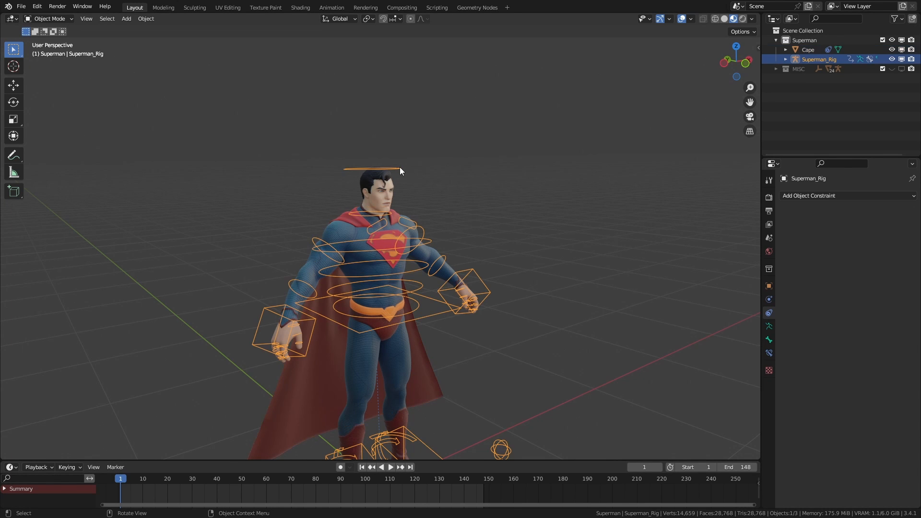
middle_drag(350, 211, 383, 214)
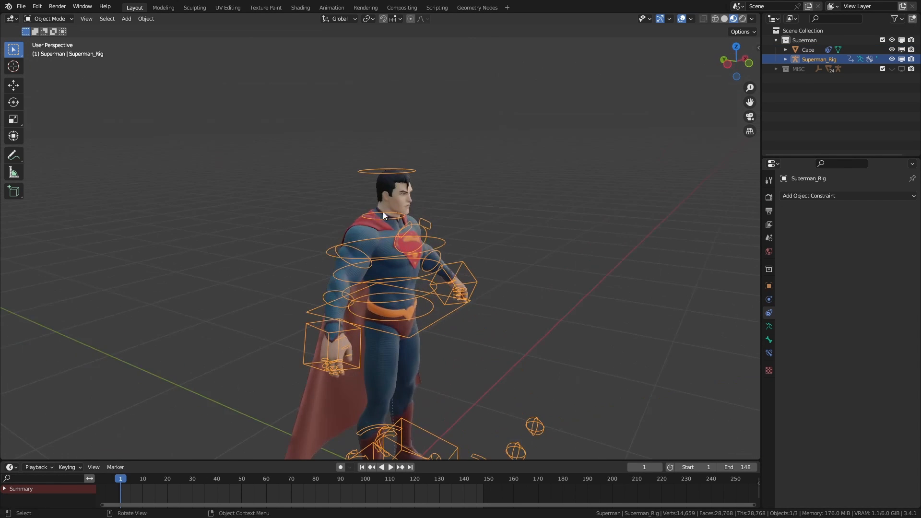
click(770, 327)
click(828, 227)
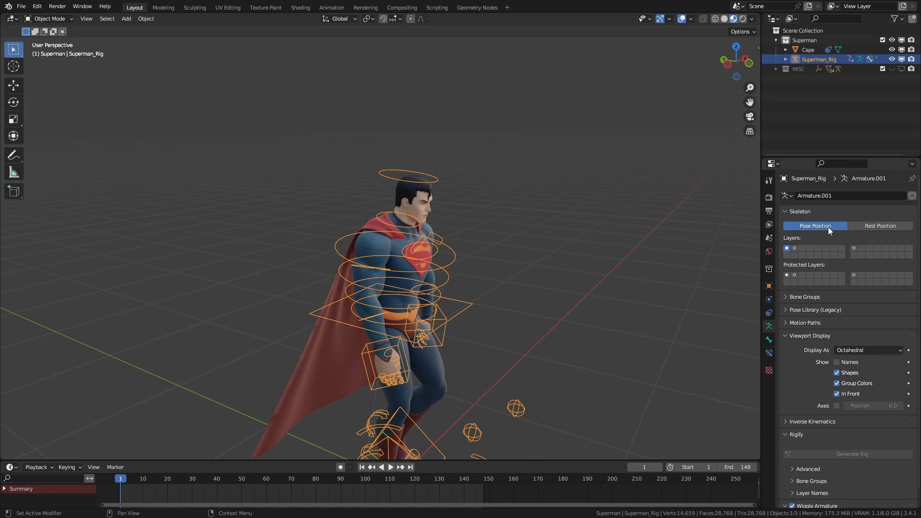
middle_drag(580, 329, 254, 457)
drag(122, 483, 453, 486)
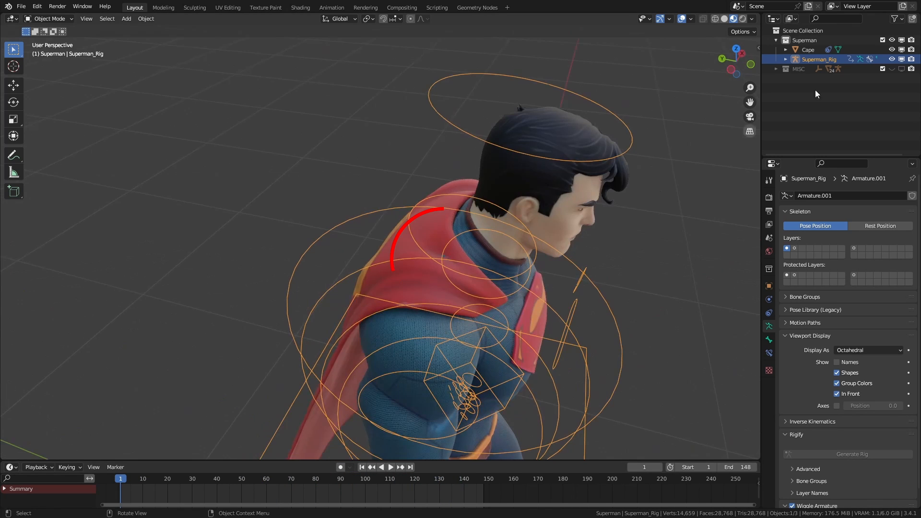
Step: Hide Superman_Rig in the viewport and put the cape into Sculpt Mode around the shoulder area
click(892, 59)
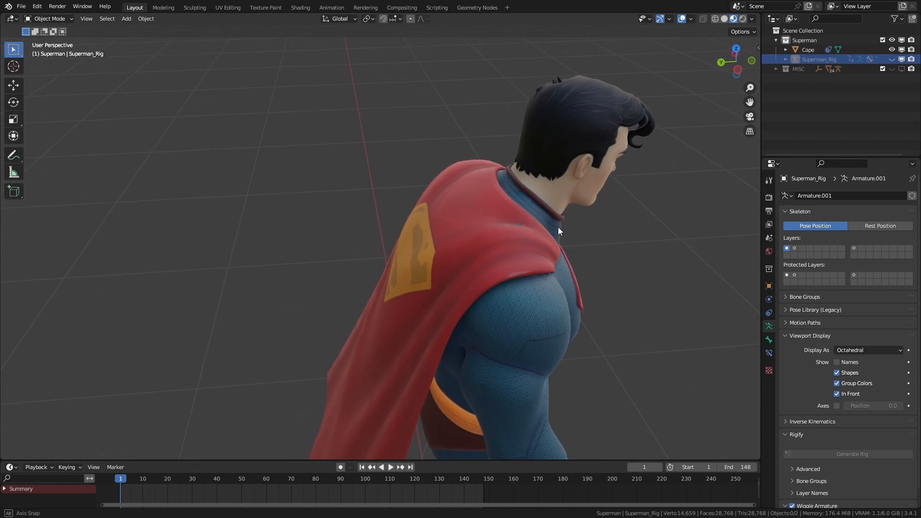
click(462, 285)
key(ctrl+Tab)
click(457, 323)
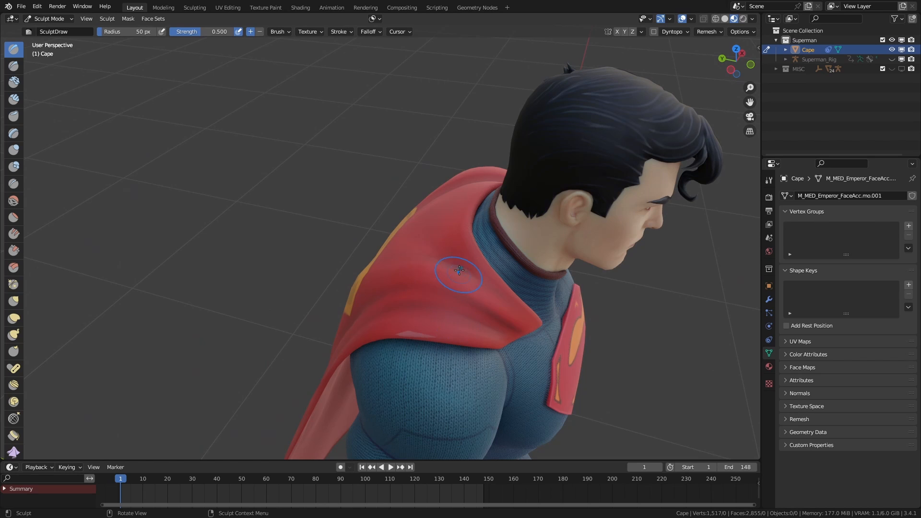
middle_drag(468, 269, 522, 287)
Step: Isolate the cape in local view and weight paint its front collar tips with a linear gradient at weight 1.000
key(ctrl+Tab)
key(KP_Divide)
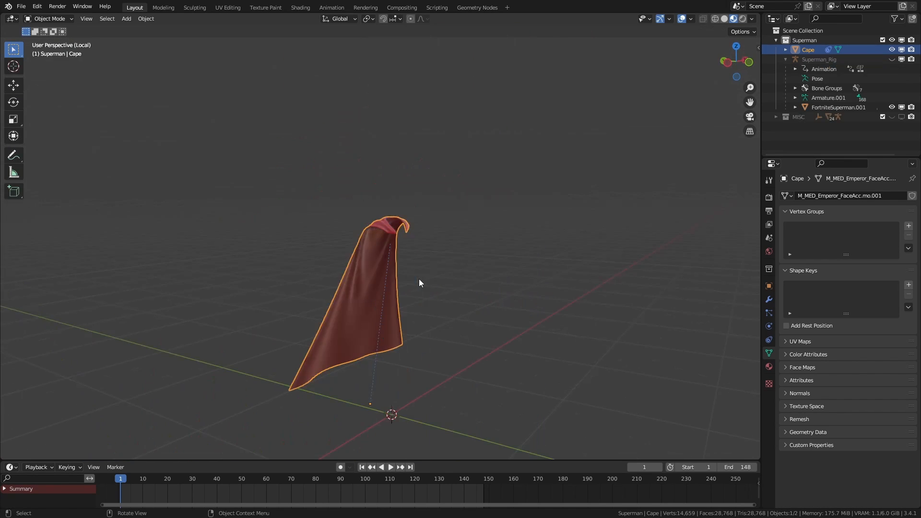
middle_drag(419, 279, 506, 271)
key(ctrl+Tab)
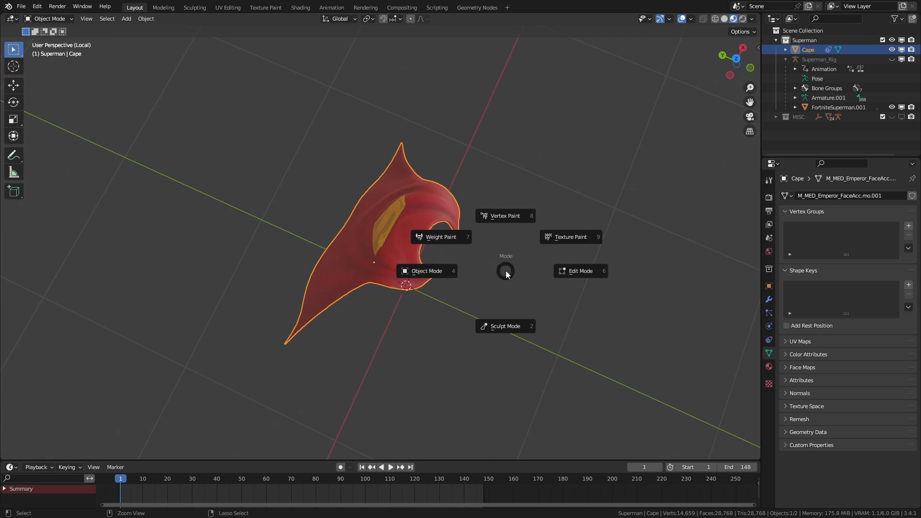
click(435, 230)
drag(442, 228, 413, 229)
middle_drag(413, 229, 446, 233)
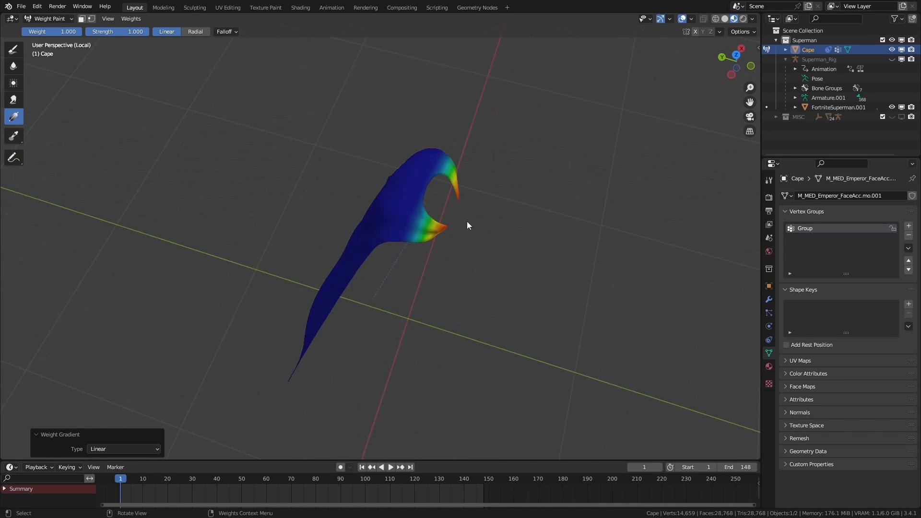
Step: Rename the cape's vertex group to Pin, and return to Object Mode with the whole character in view
middle_drag(440, 201, 269, 211)
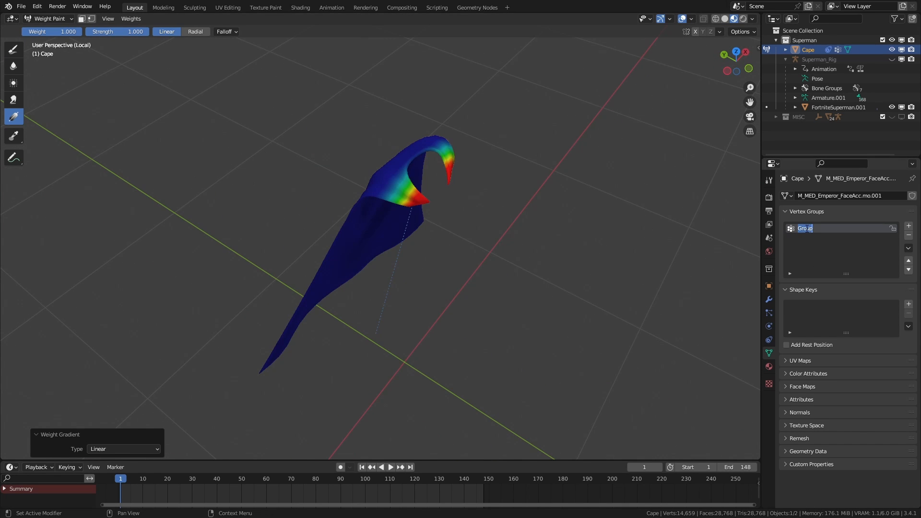
key(ctrl+Tab)
key(KP_Divide)
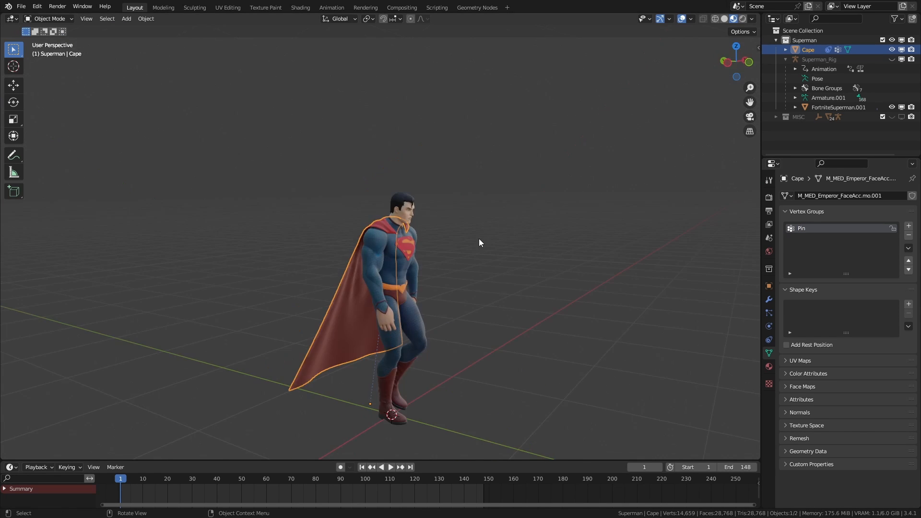
Step: Add Cloth physics to the cape and set its pin group to Pin
click(769, 326)
click(811, 217)
drag(806, 156, 807, 98)
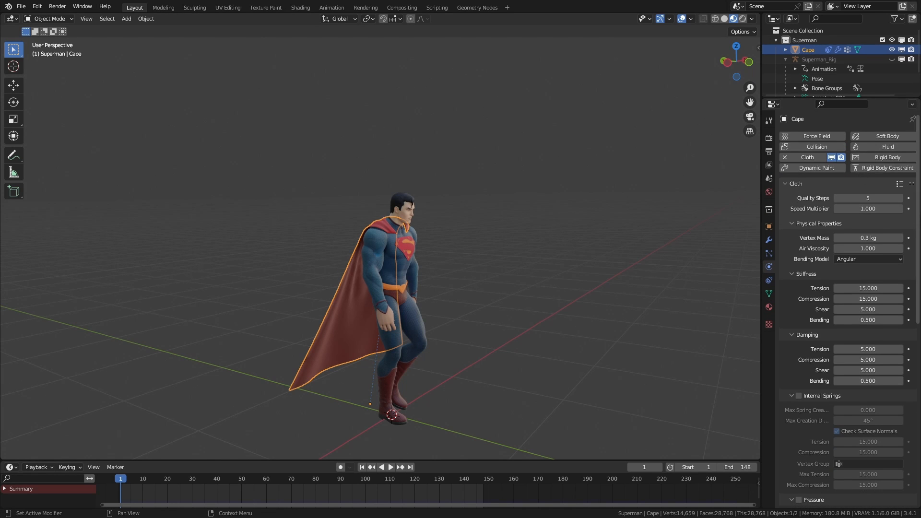
scroll(855, 261, down, 15)
click(855, 264)
click(845, 278)
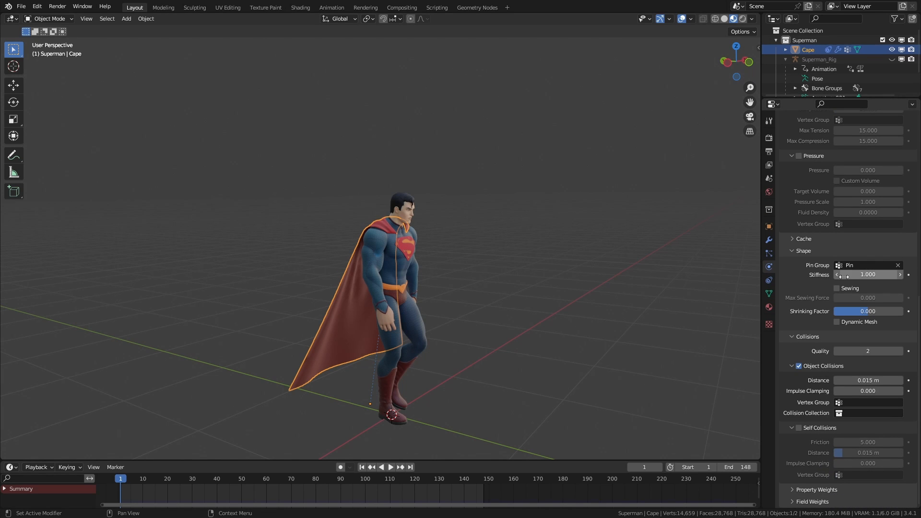
Step: Play the animation to preview the cape's cloth simulation from the side
click(391, 467)
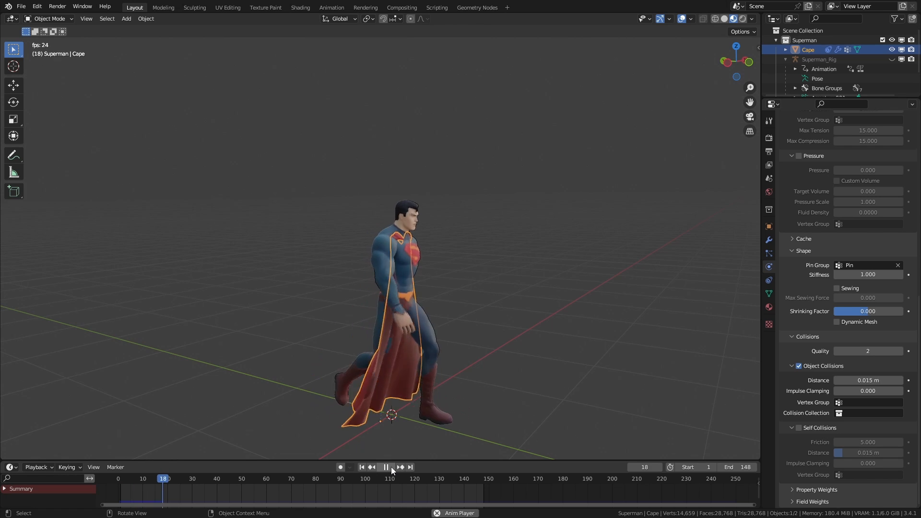
middle_drag(263, 305, 275, 306)
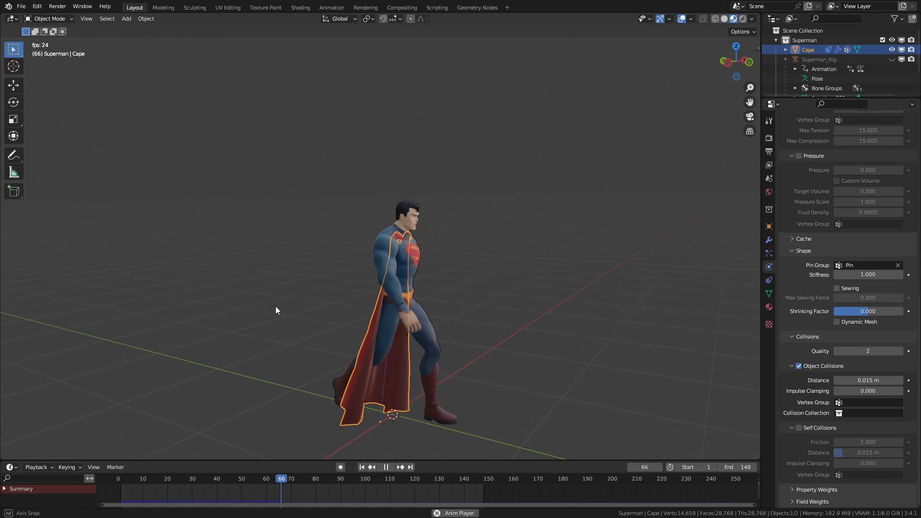
middle_drag(275, 306, 300, 308)
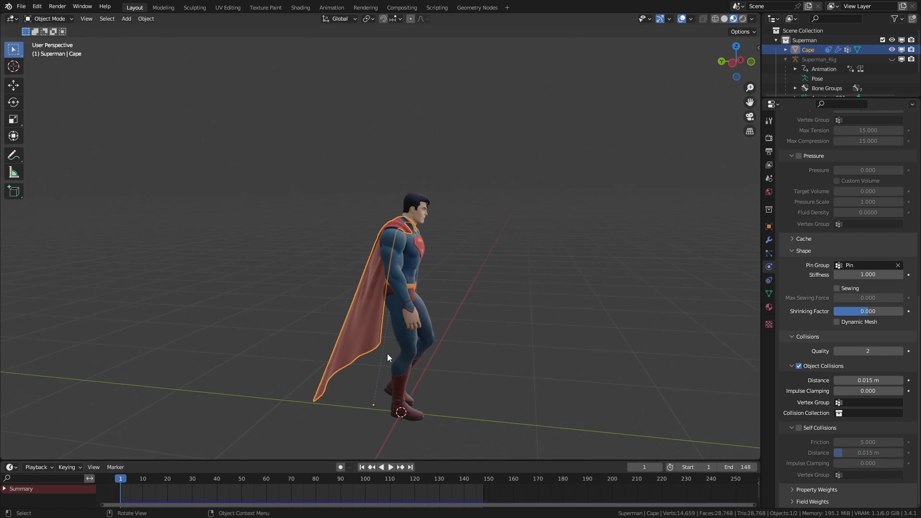
Step: Add Collision physics to the Superman body mesh
middle_drag(410, 254, 376, 249)
click(375, 249)
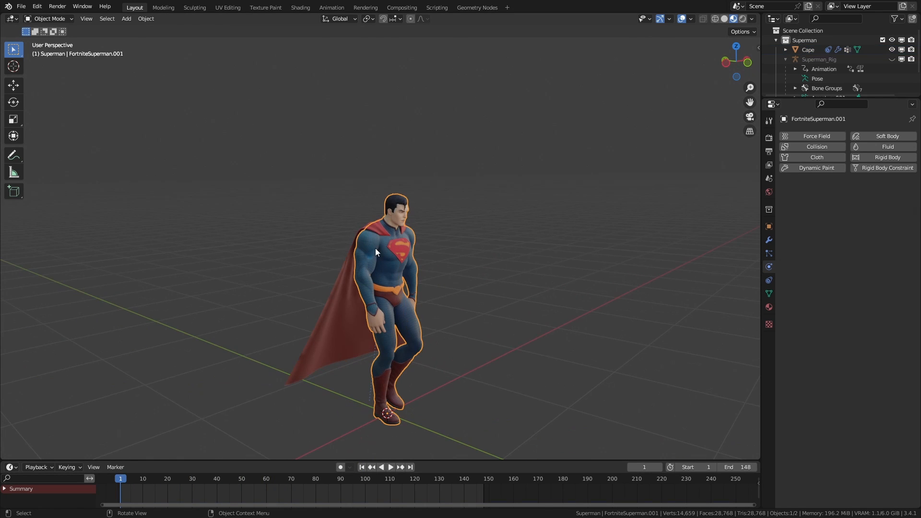
click(832, 148)
Step: Enable Self Collisions in the cape's cloth settings and preview the simulation
click(341, 304)
scroll(844, 394, down, 10)
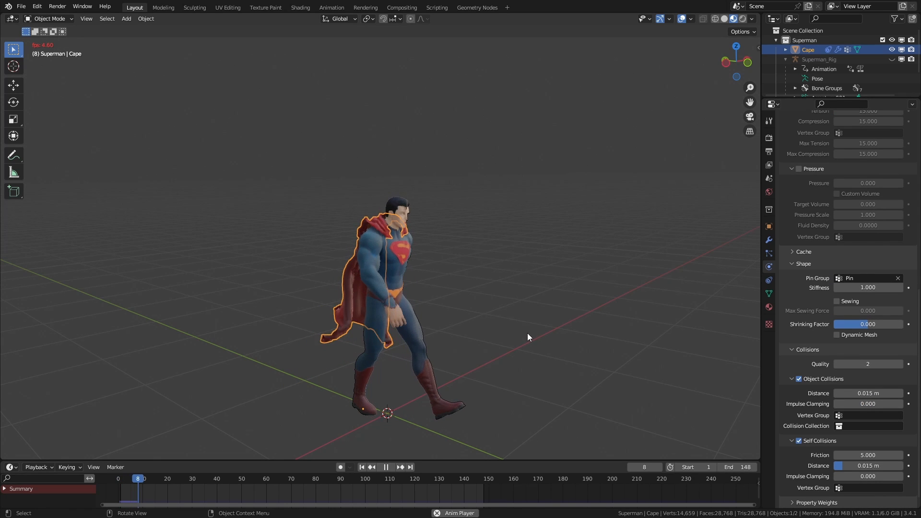
key(space)
Step: Use Solid viewport shading, and set the cape's collision quality to 4 and its object and self collision distances to 0.001 m
key(z)
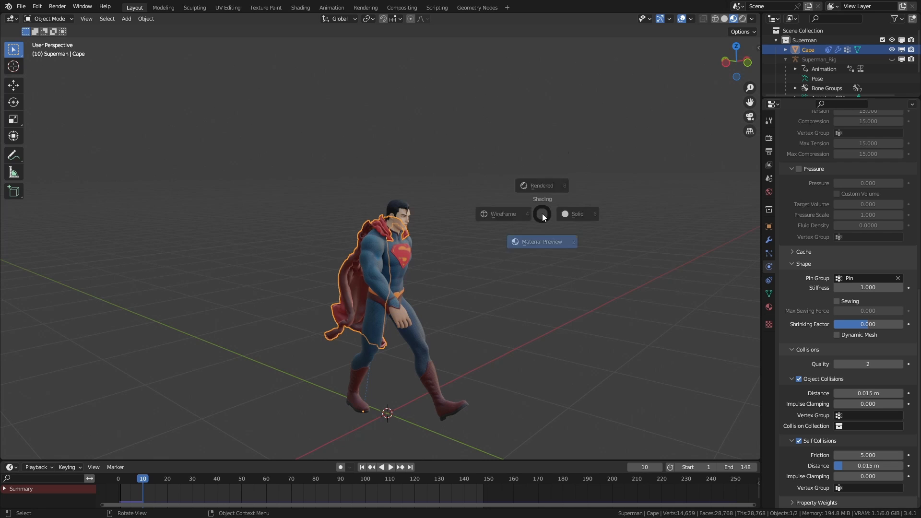
click(597, 215)
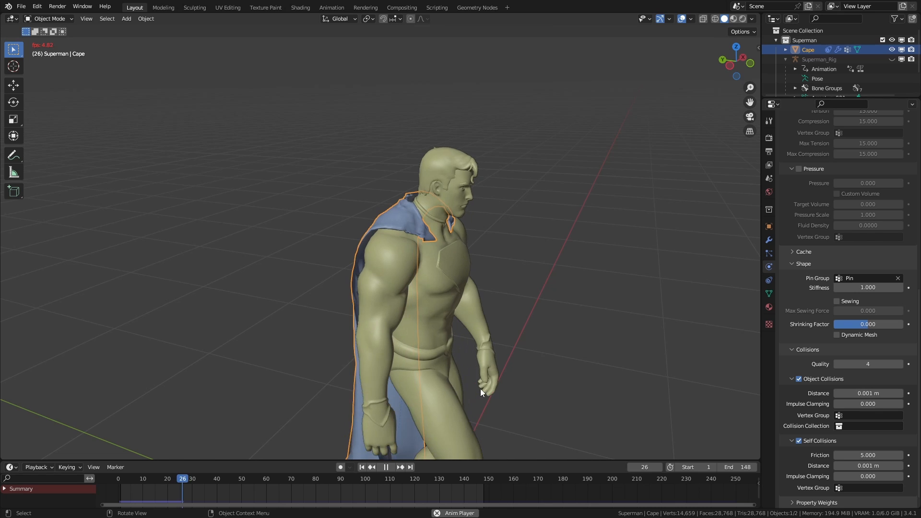
key(Escape)
scroll(804, 303, up, 15)
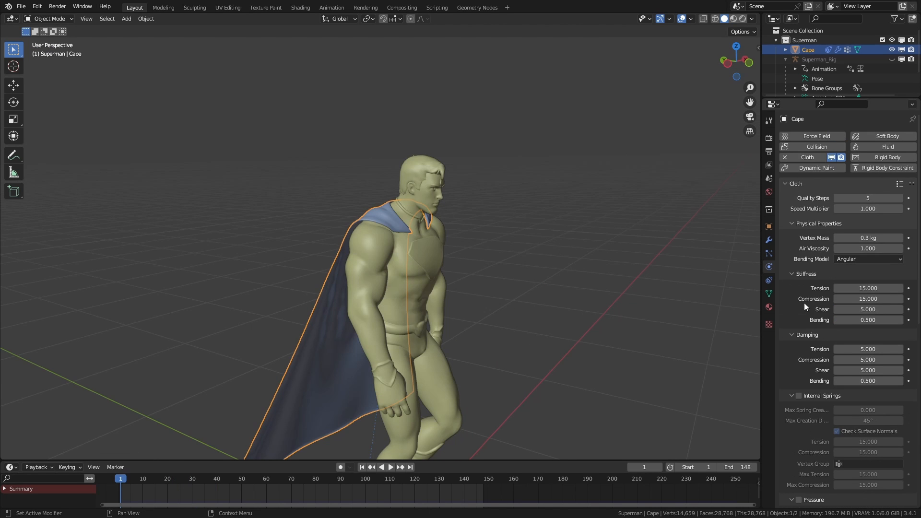
Step: Remove the Cloth physics from the cape and the Collision physics from the Superman body mesh
click(786, 158)
click(396, 263)
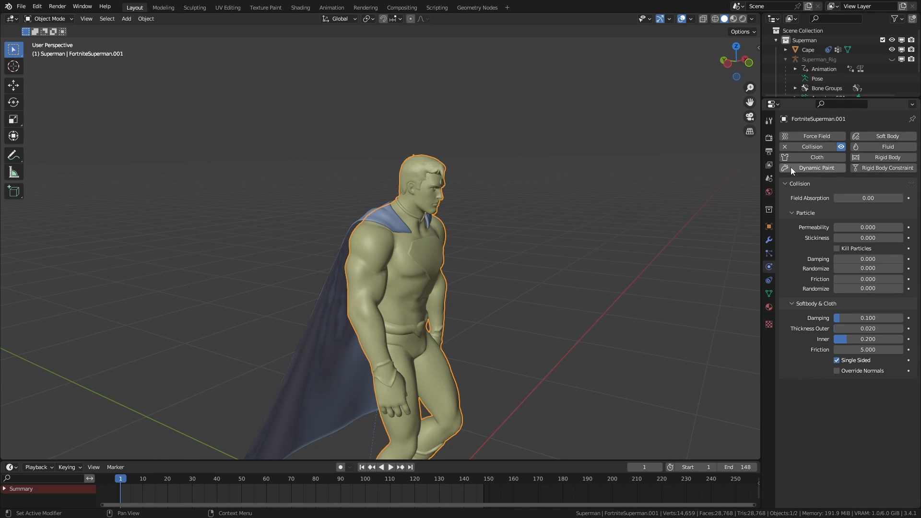
click(784, 147)
click(385, 218)
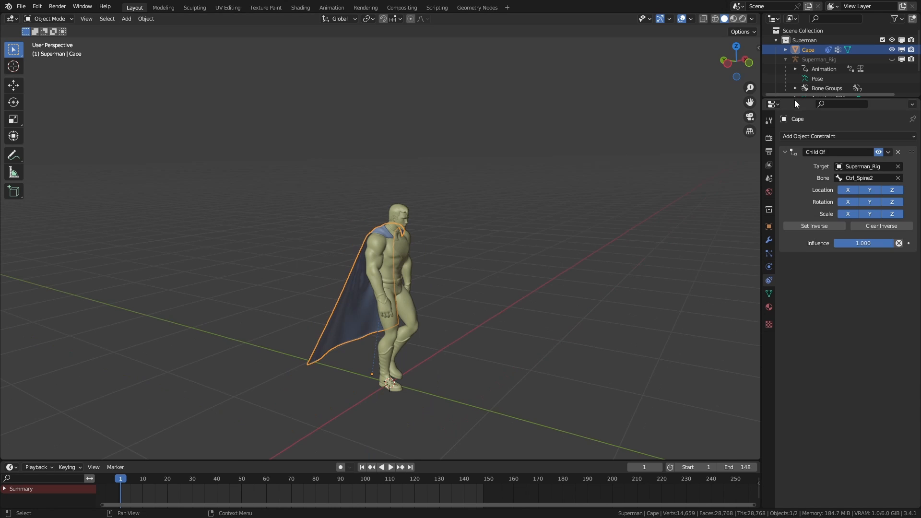
Step: Duplicate the Superman collection with its cape and rig, and hide the original collection
drag(796, 99, 801, 179)
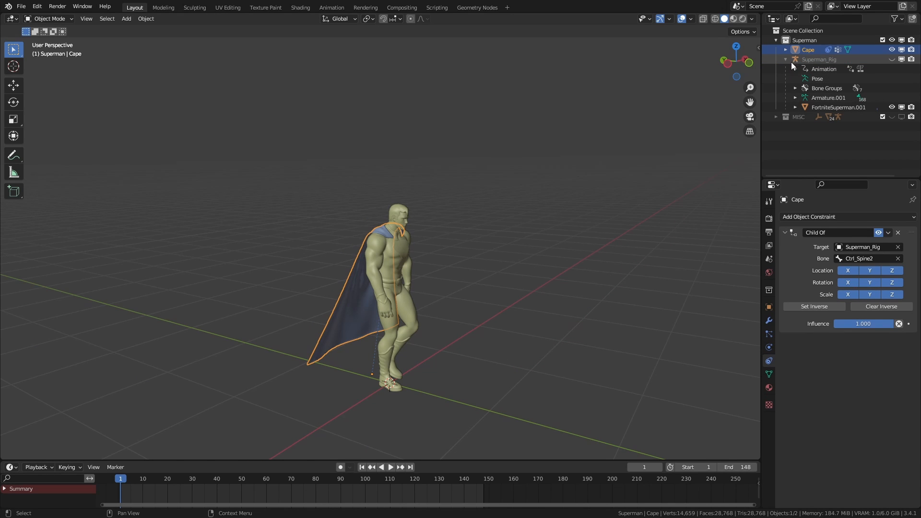
click(786, 59)
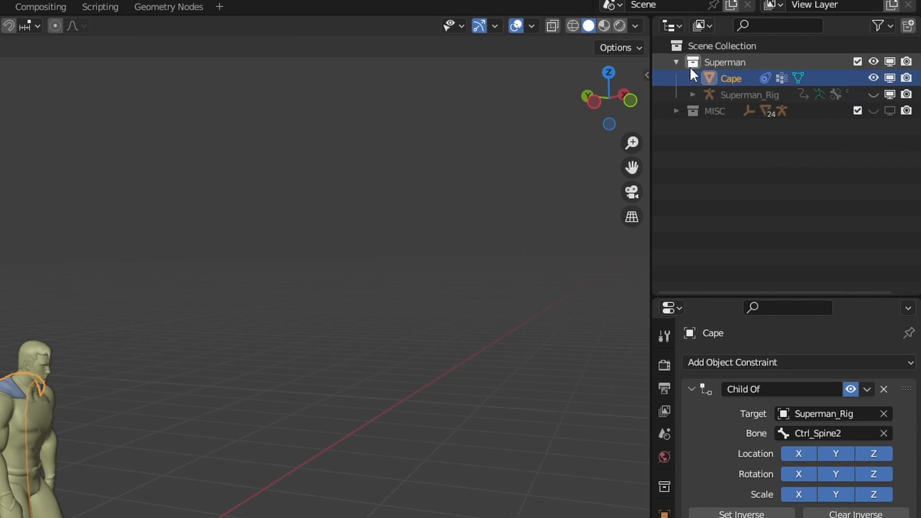
click(802, 41)
right_click(722, 67)
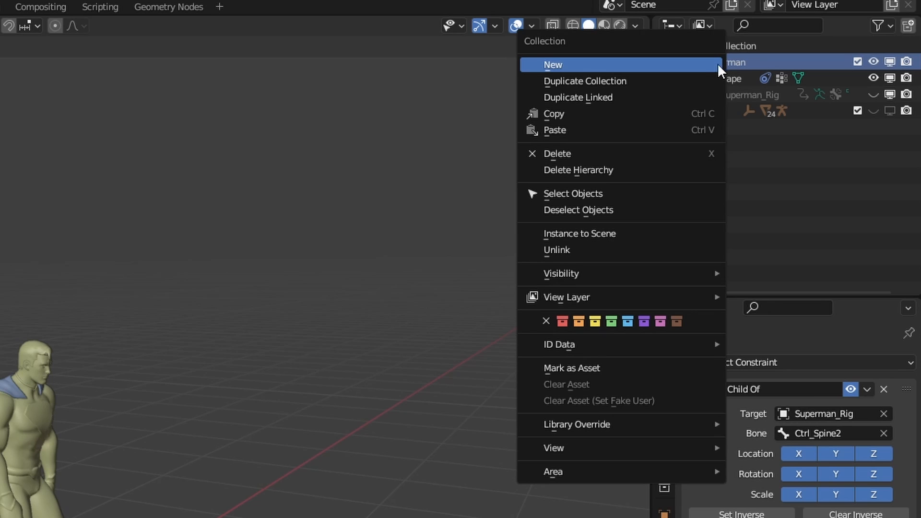
click(682, 83)
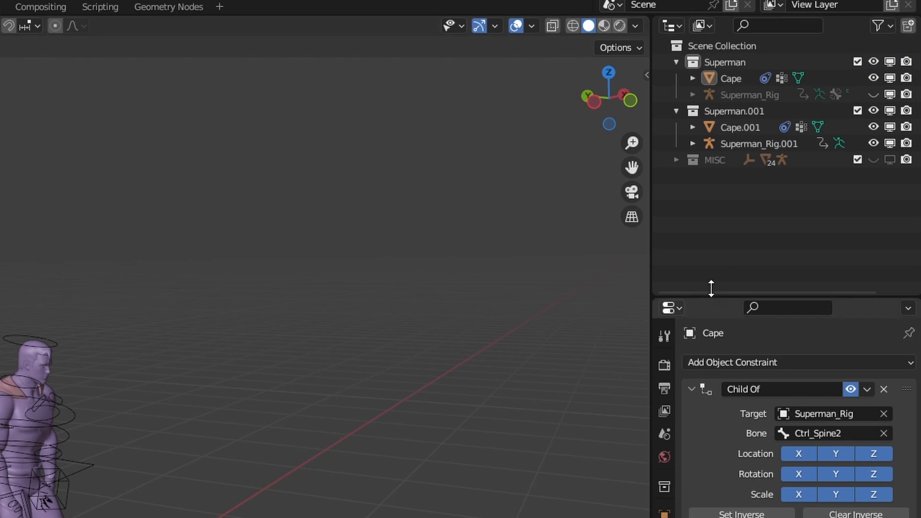
click(873, 61)
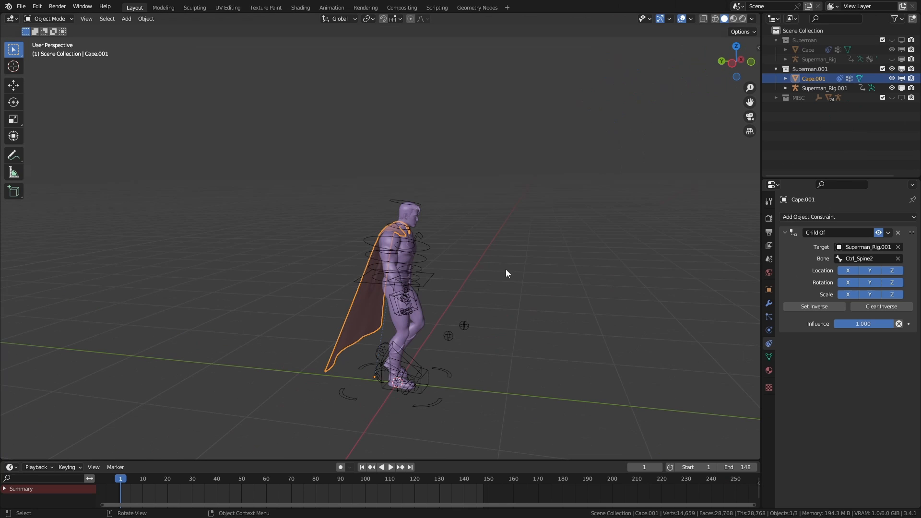
Step: Change the transform pivot point and scale the duplicated Superman rig uniformly by a factor of 10
click(368, 19)
click(379, 30)
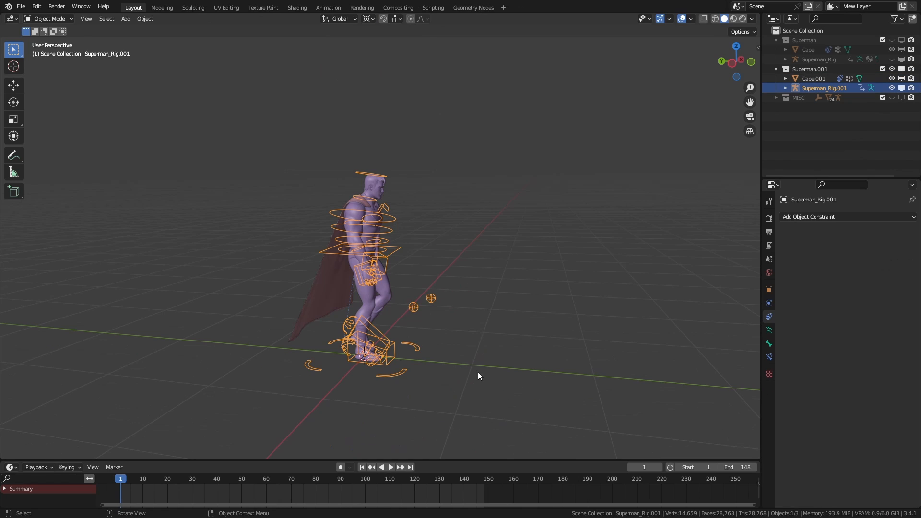
key(s)
text(10)
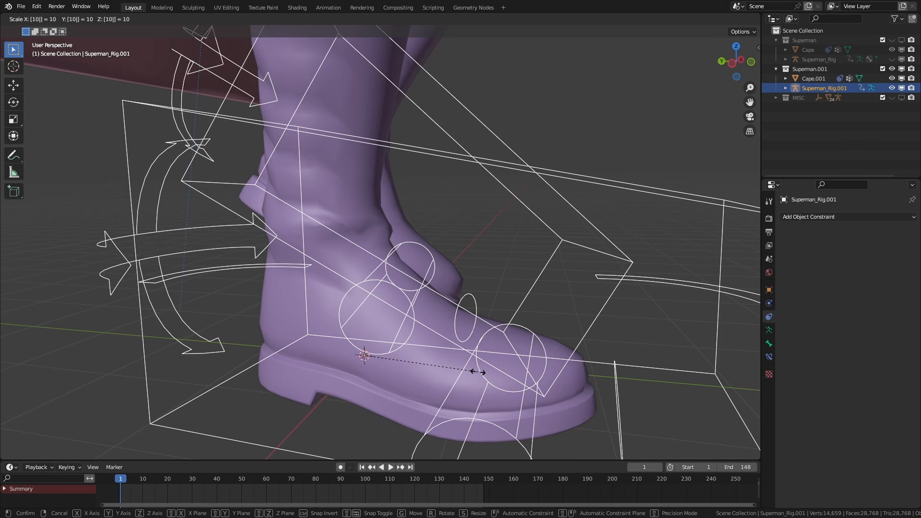
key(Return)
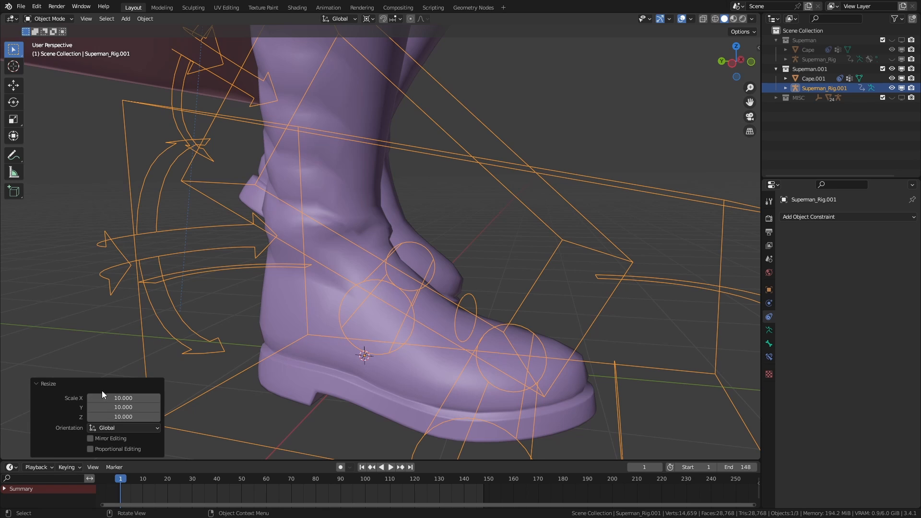
click(63, 383)
Step: Add Cloth physics to the cape of the scaled-up Superman copy
scroll(379, 291, down, 10)
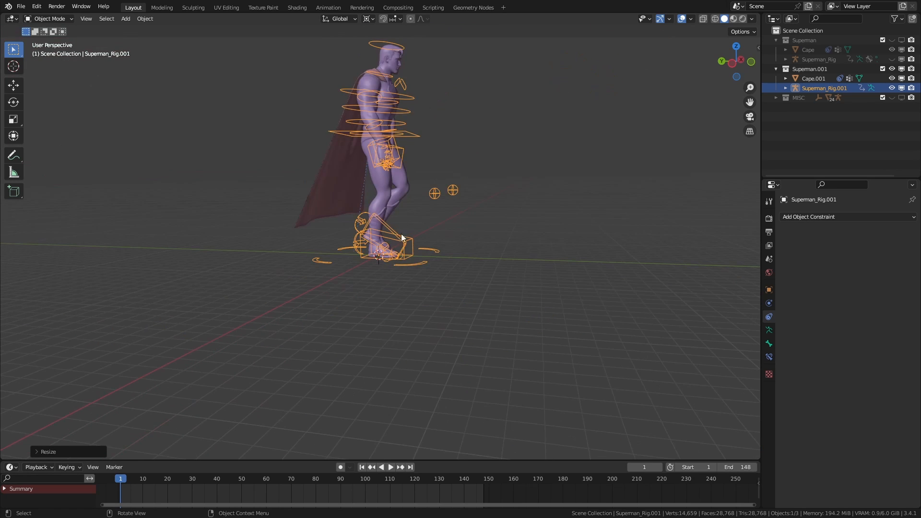
shift+middle_drag(402, 188, 408, 268)
scroll(408, 268, up, 4)
middle_drag(315, 241, 335, 244)
click(321, 272)
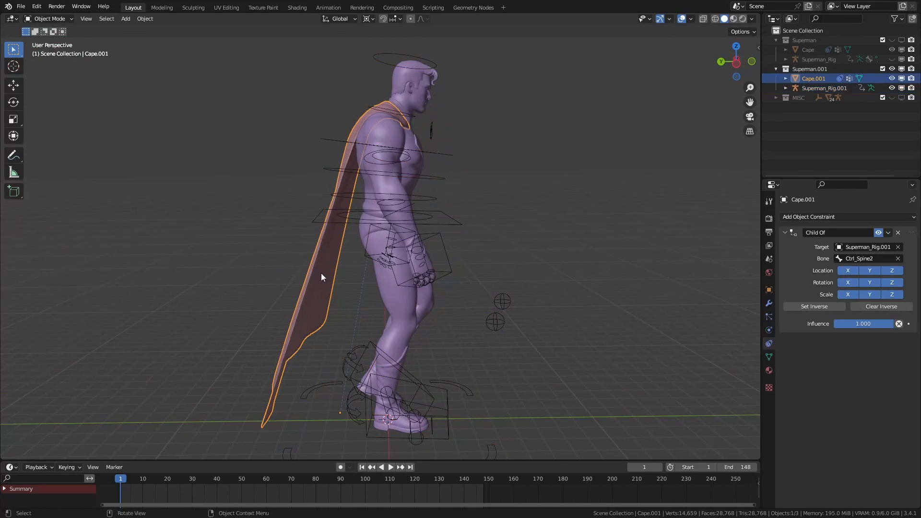
click(768, 329)
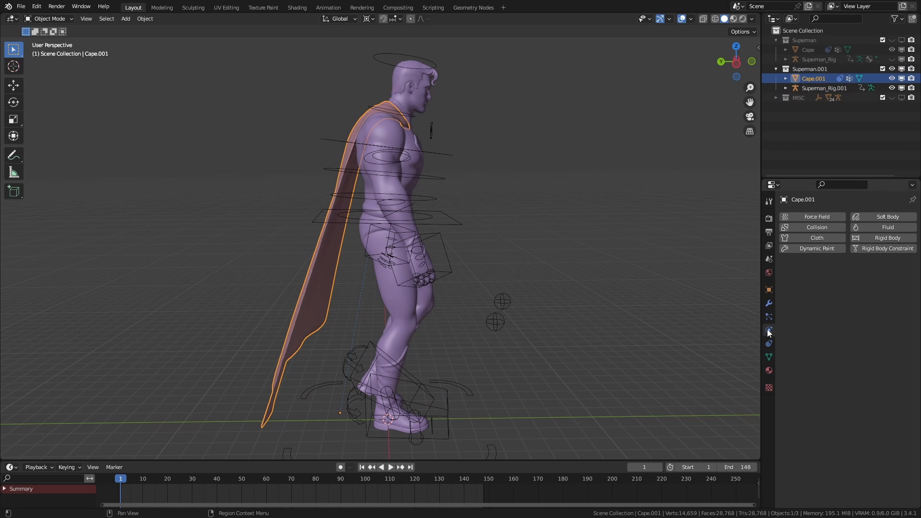
click(827, 239)
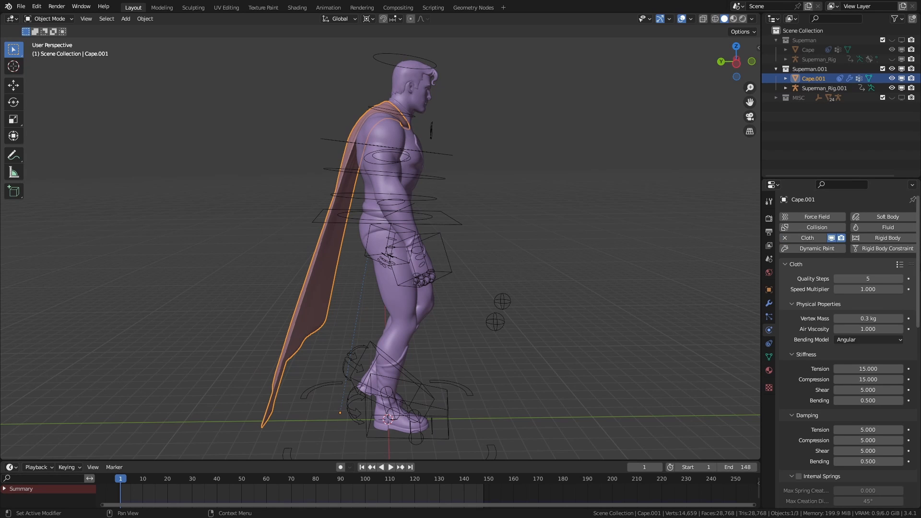
Step: Assign the Pin vertex group as the duplicated cape's pin group and enable Self Collisions
scroll(851, 327, down, 15)
click(851, 330)
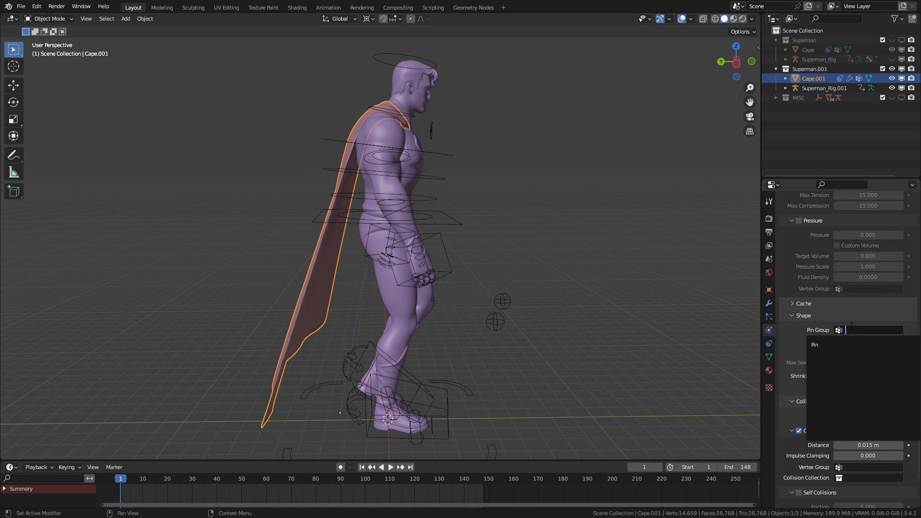
click(841, 344)
scroll(845, 335, down, 4)
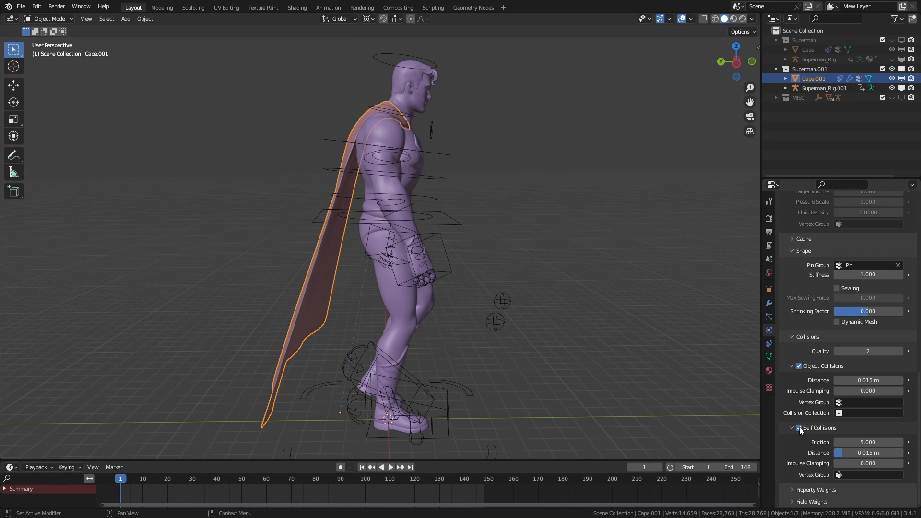
Step: Add Collision physics to the scaled-up Superman body mesh and play the animation to preview the cape
click(387, 131)
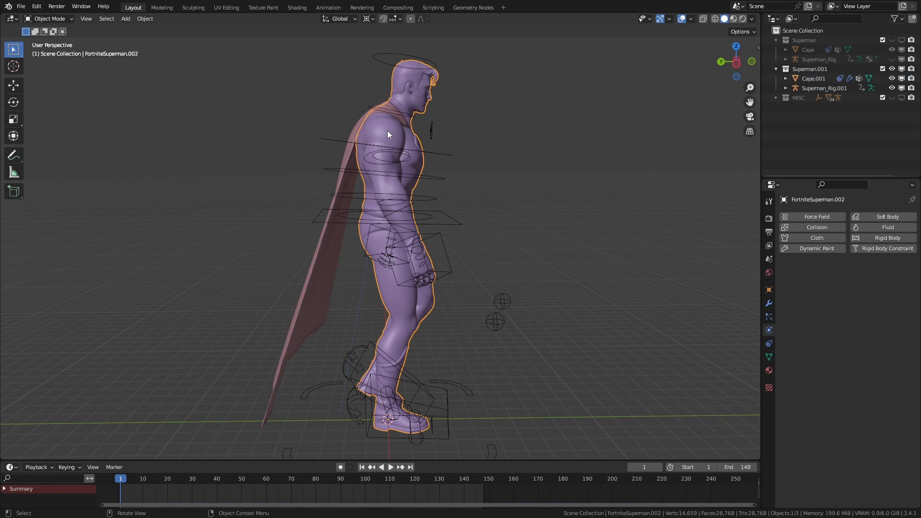
click(828, 231)
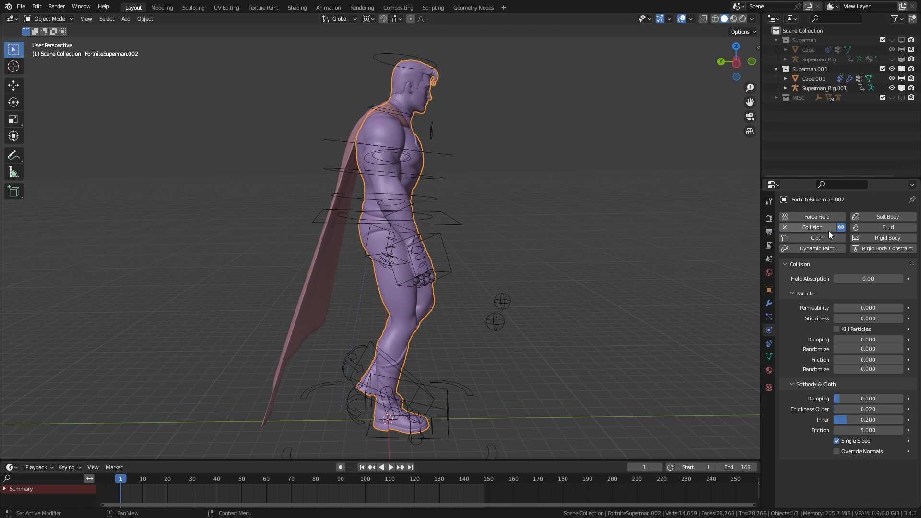
middle_drag(430, 412, 520, 353)
key(space)
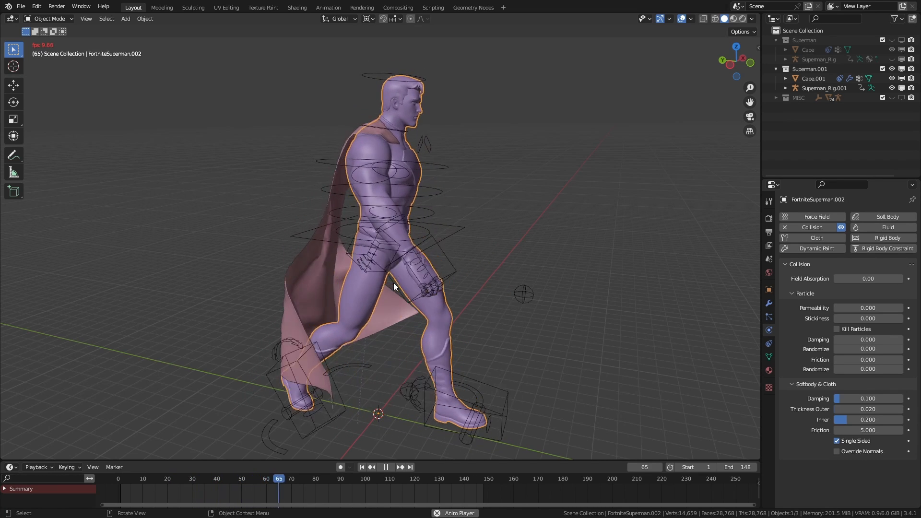
Step: Preview the cape's simulation from behind and hide the duplicated Superman rig
key(space)
middle_drag(53, 56, 284, 237)
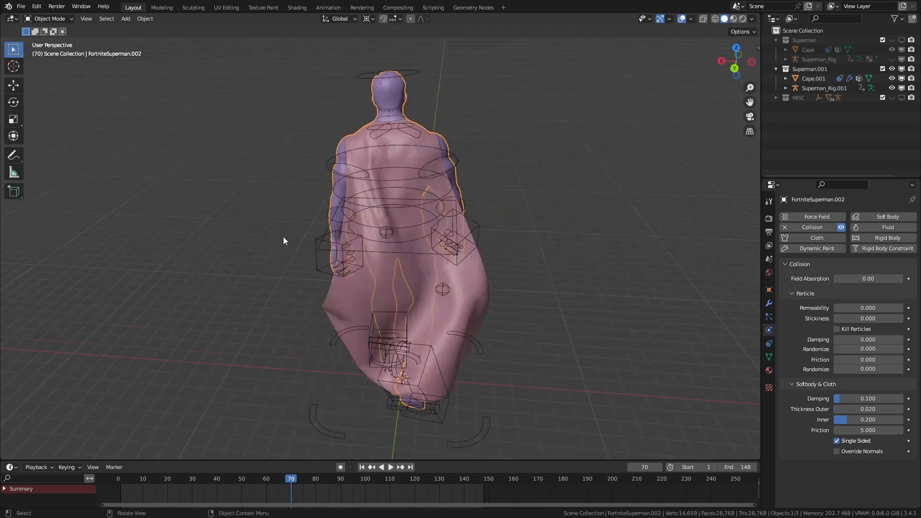
key(space)
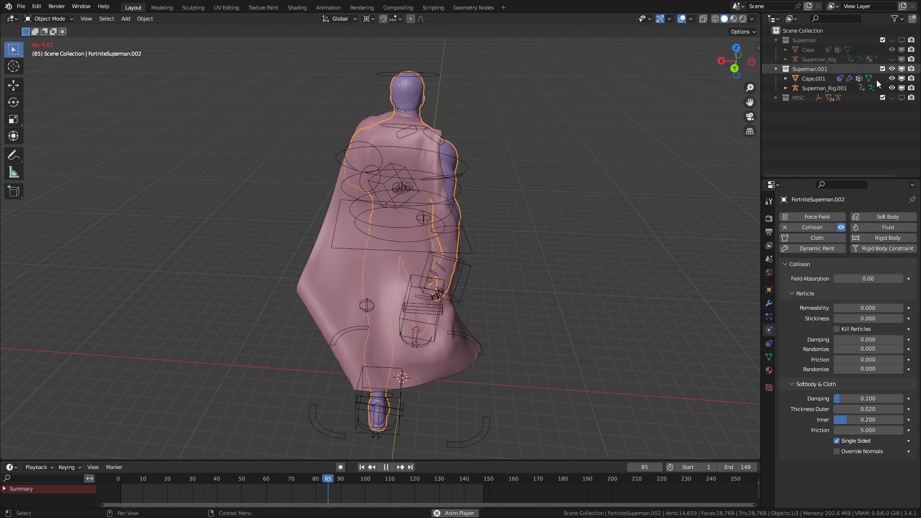
click(892, 89)
middle_drag(523, 208, 425, 212)
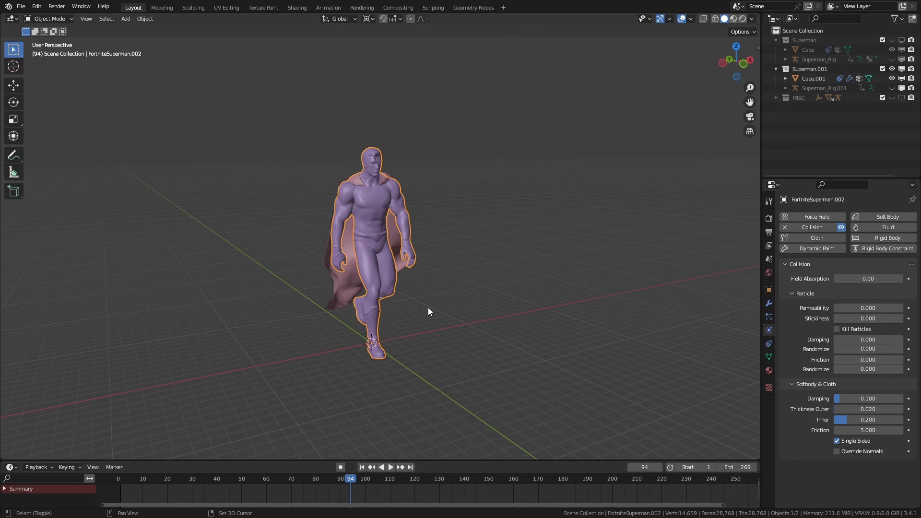
Step: Add a Wind force field with strength 200, scale it, rotate it toward the character and place it at his side
key(shift+a)
mouse_move(422, 455)
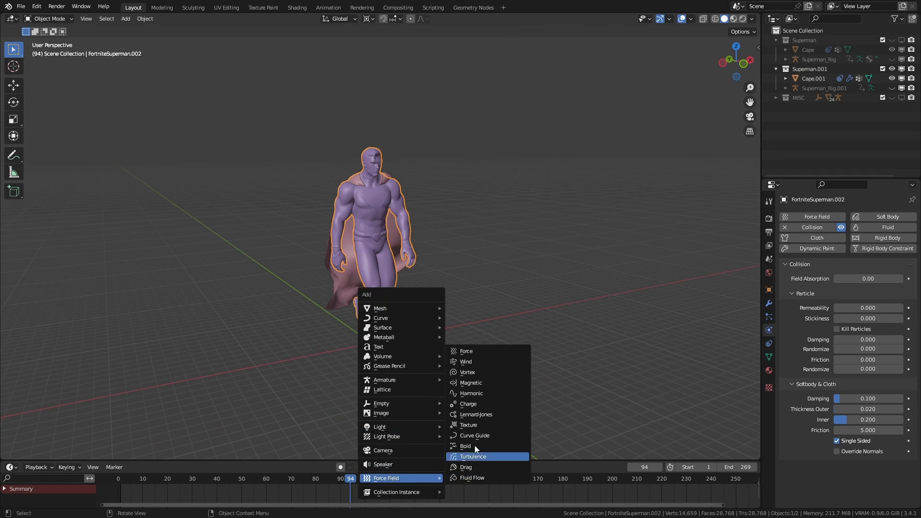
click(475, 454)
key(s)
key(r)
click(458, 387)
key(g)
click(625, 287)
middle_drag(502, 253, 539, 285)
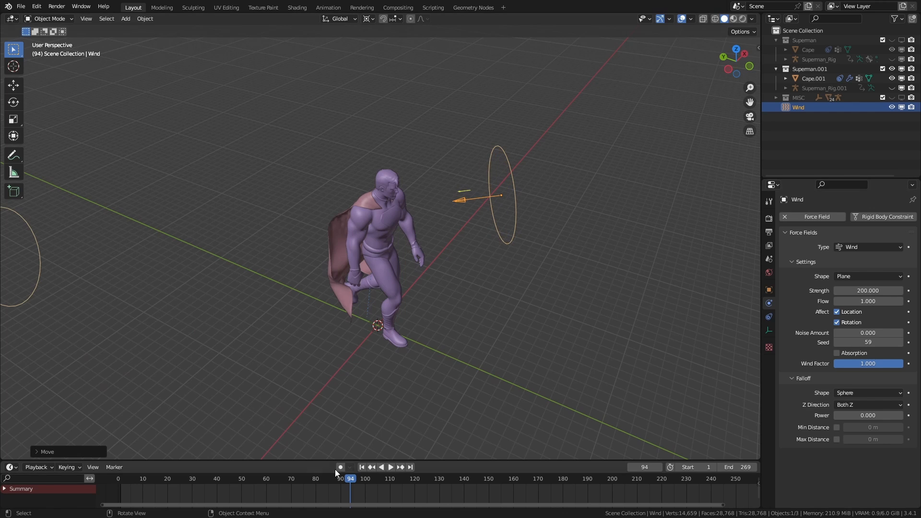
Step: Play the simulation from the first frame and view the wind's effect on the cape from the front
click(363, 467)
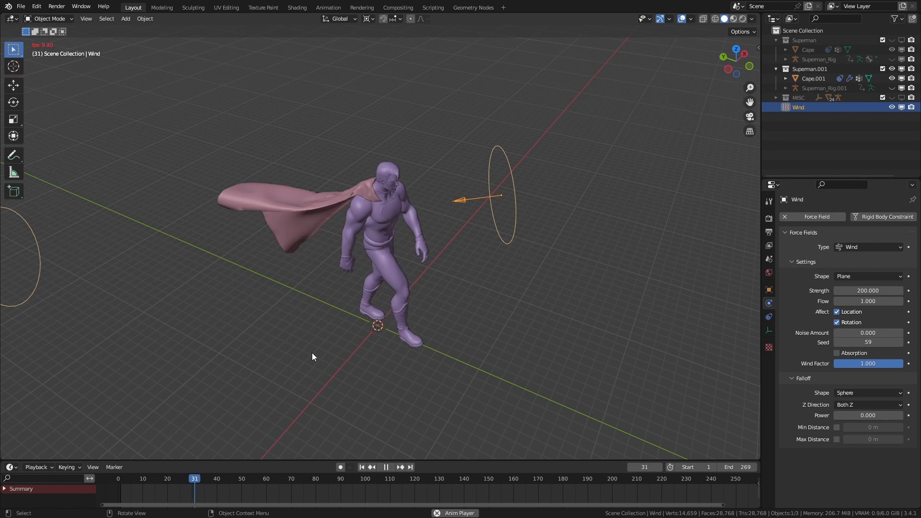
middle_drag(308, 352, 287, 323)
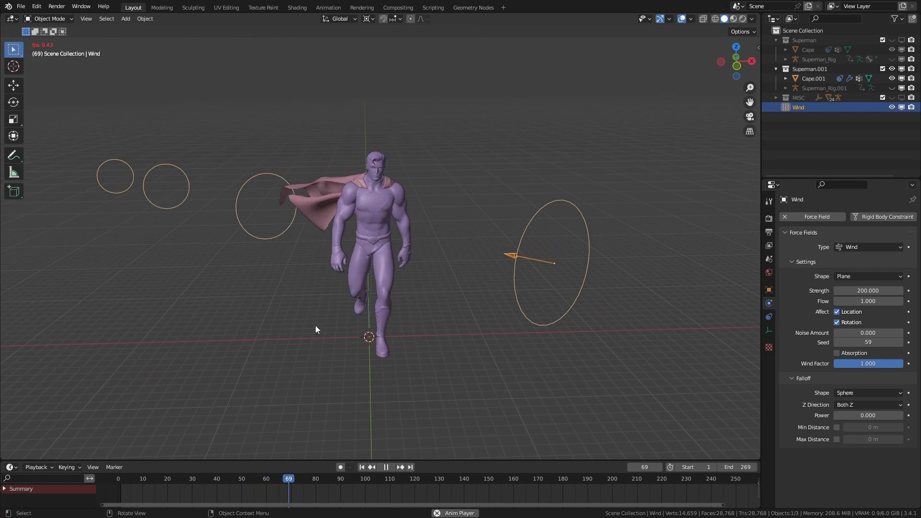
key(r)
key(z)
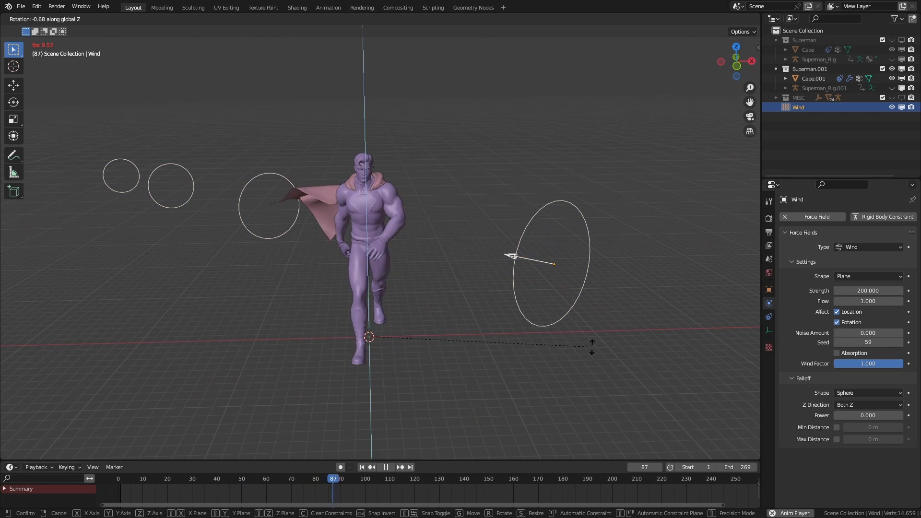
click(592, 346)
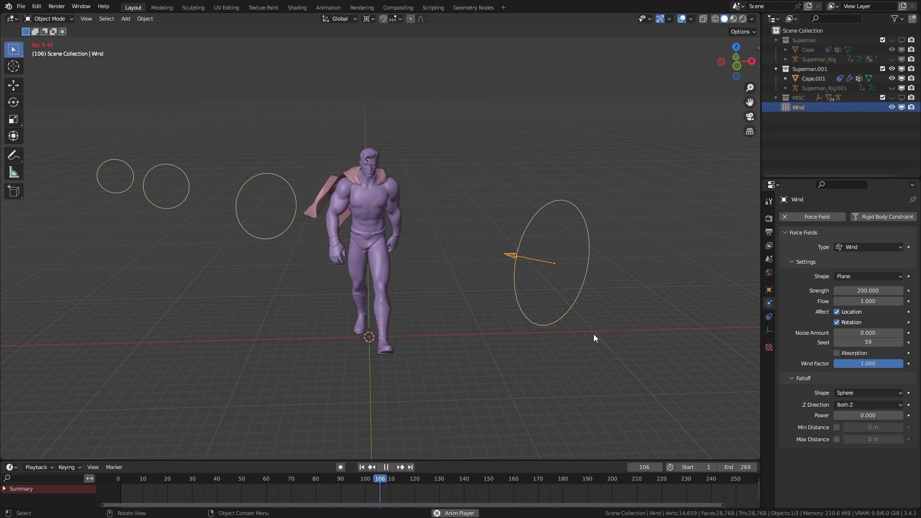
Step: Rotate the Wind force field around the global Z axis toward the character's front and replay the simulation from the start
key(r)
key(z)
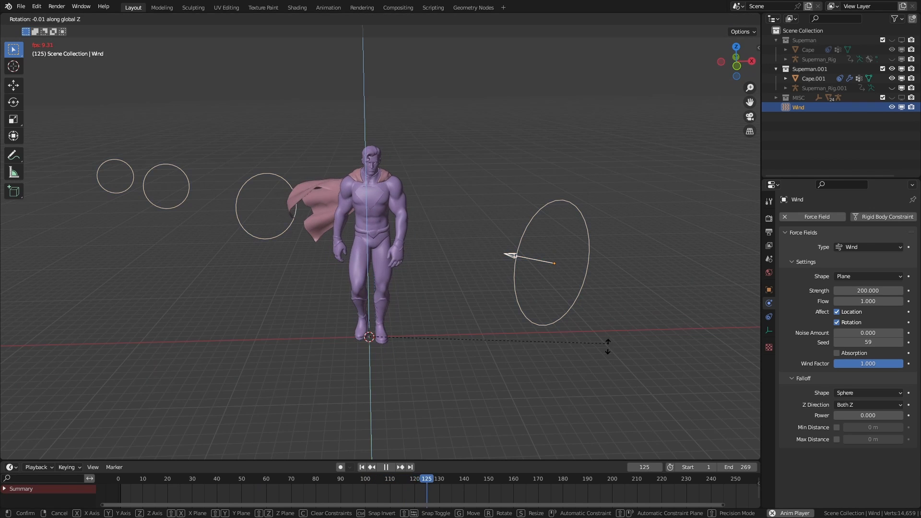
click(538, 389)
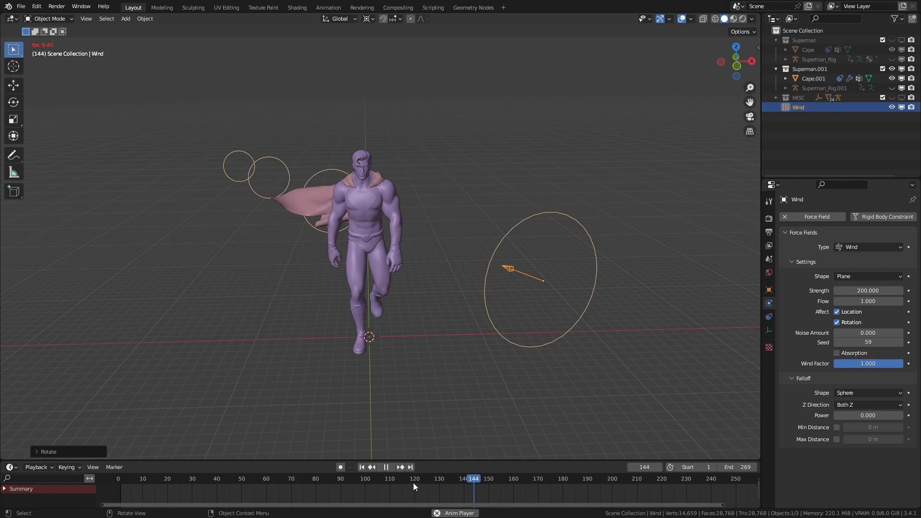
key(shift+Left)
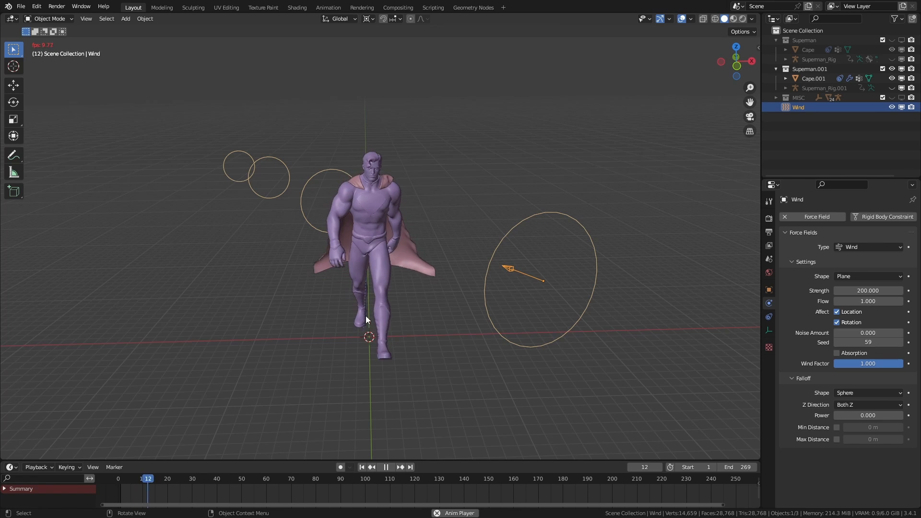
middle_drag(366, 320, 401, 316)
Step: Set the duplicated cape's bending stiffness to 2 and restart the simulation from the first frame
click(349, 223)
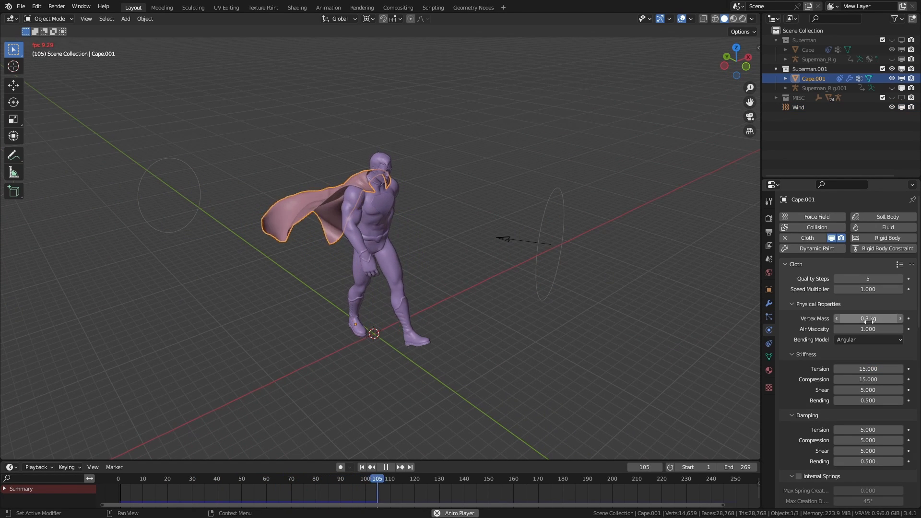
click(878, 401)
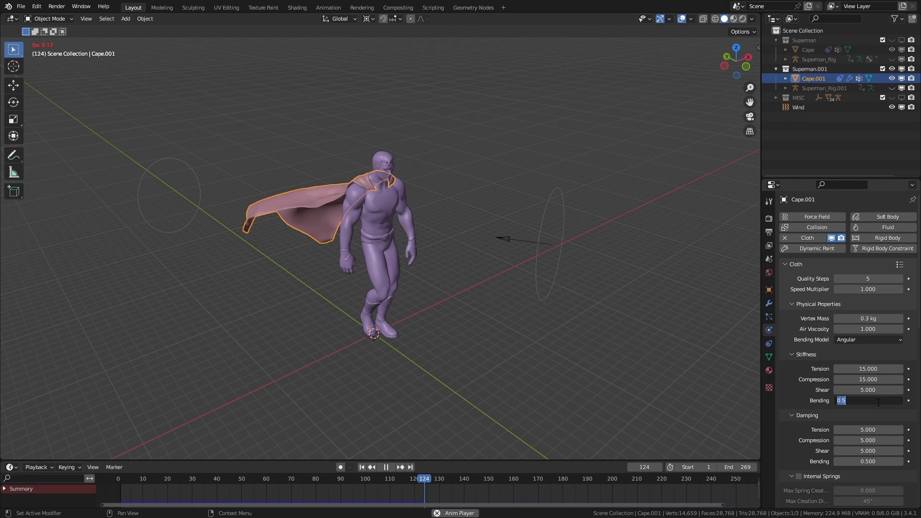
text(2)
key(Return)
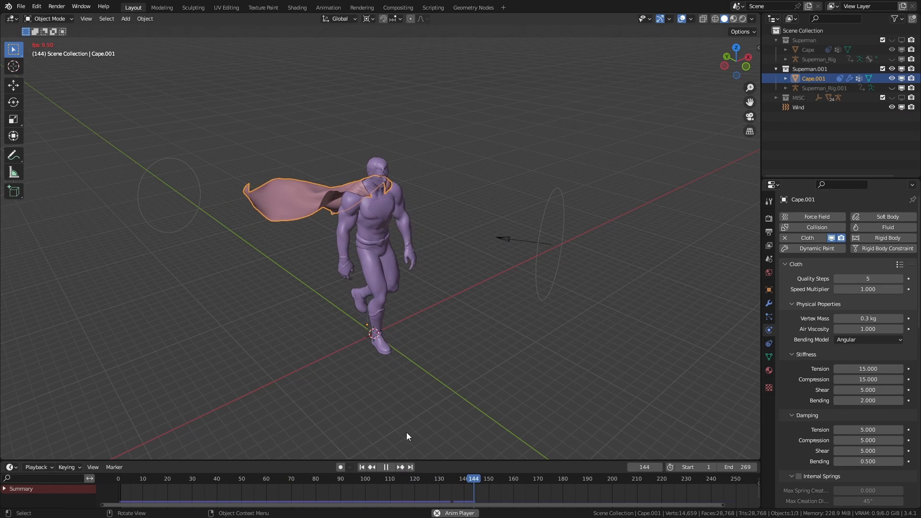
click(362, 467)
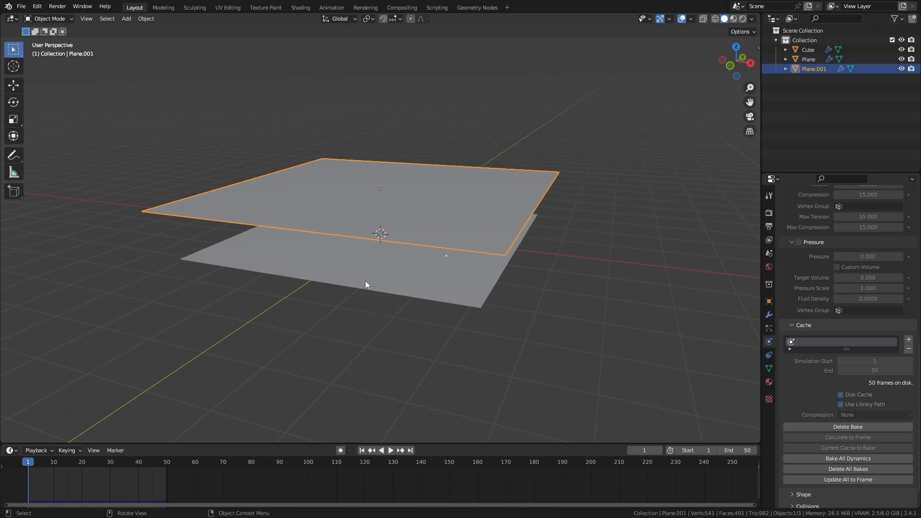
Step: Play the baked cloth simulation, scale the cloth plane down to about 0.196 and replay it from the first frame
key(space)
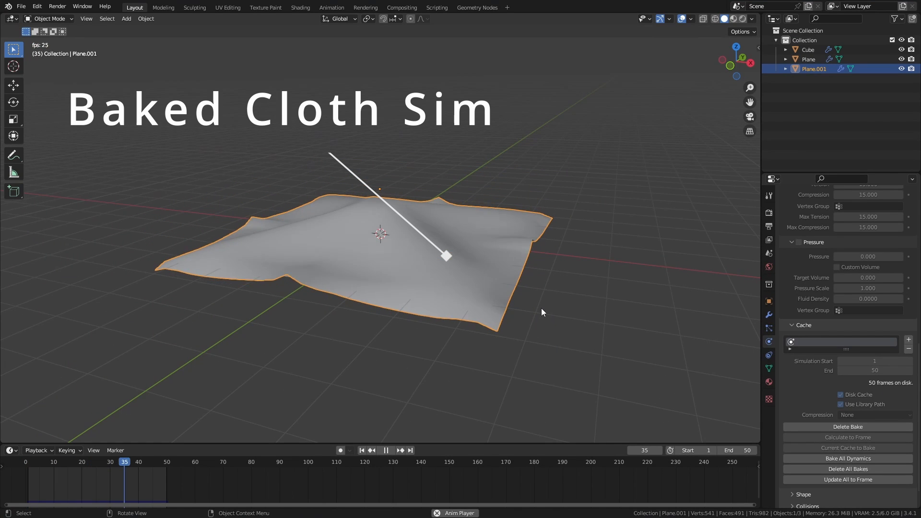
click(362, 450)
key(s)
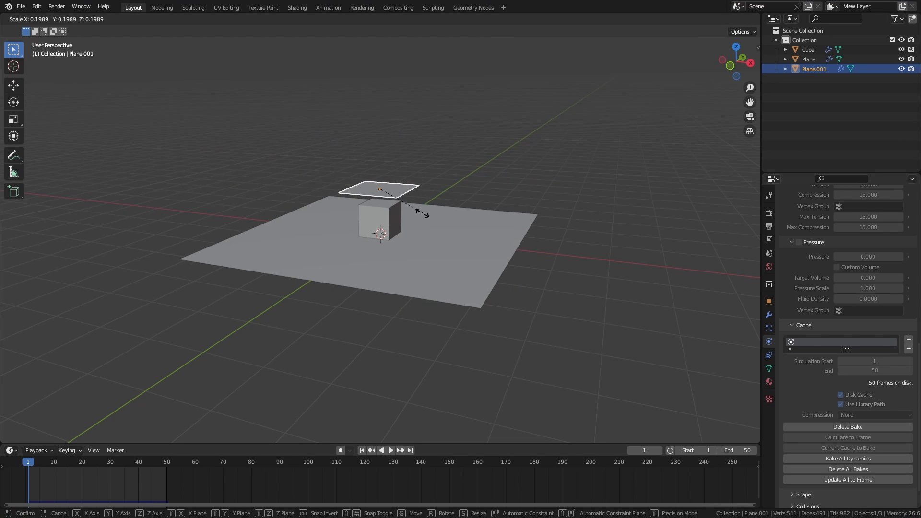
click(423, 215)
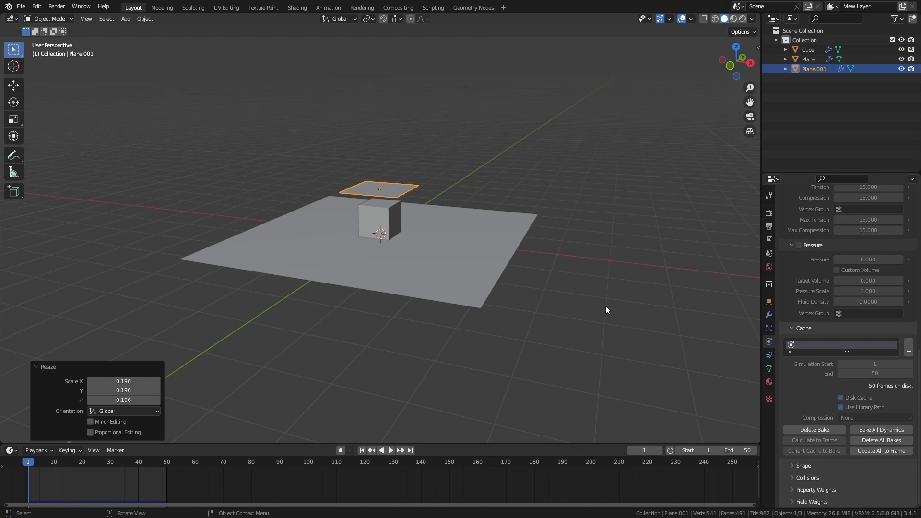
key(space)
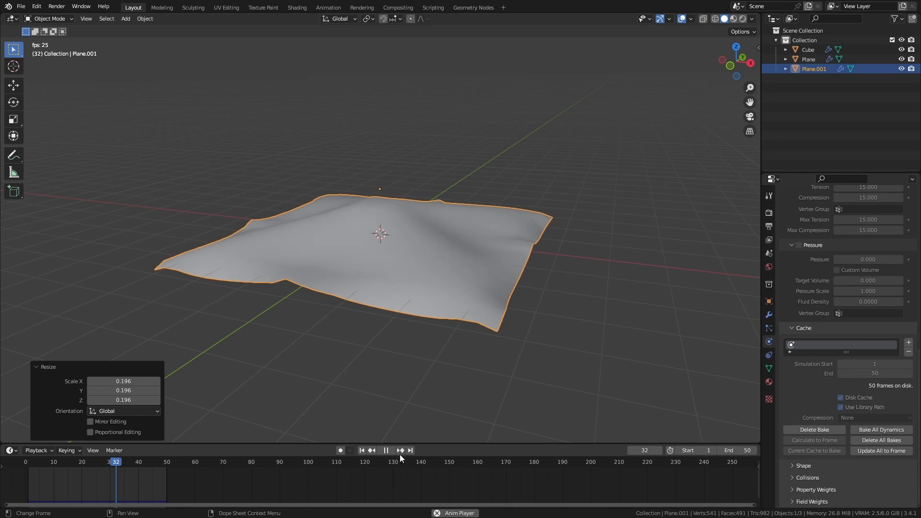
click(362, 450)
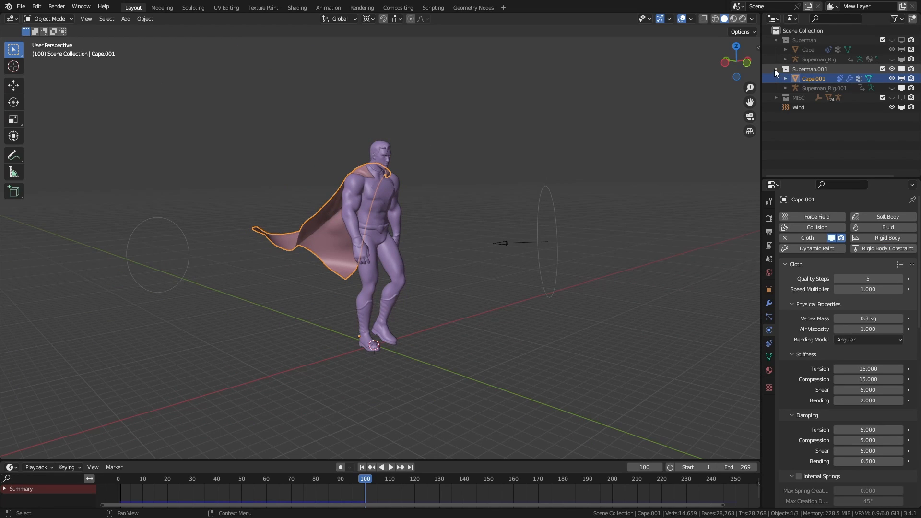
Step: Show the original Superman collection, focus the view on its Cape and hide the Superman.001 collection
click(775, 69)
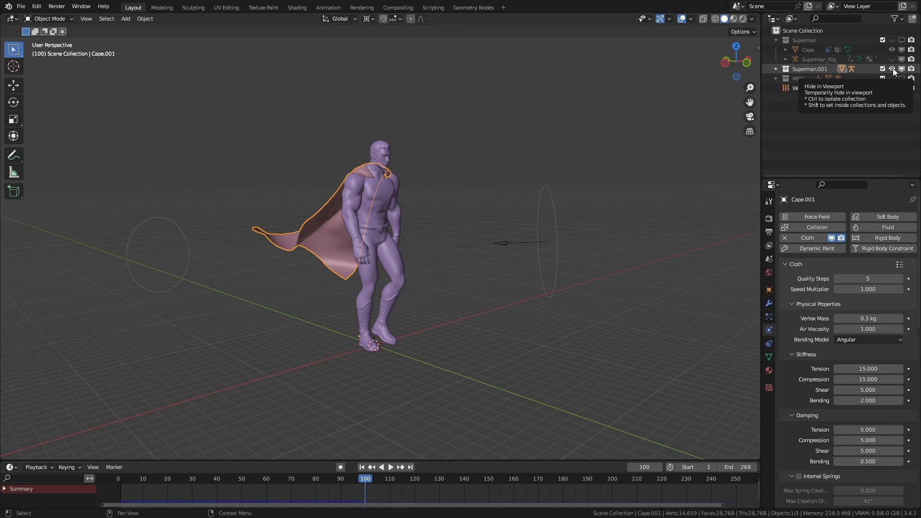
click(892, 39)
click(801, 50)
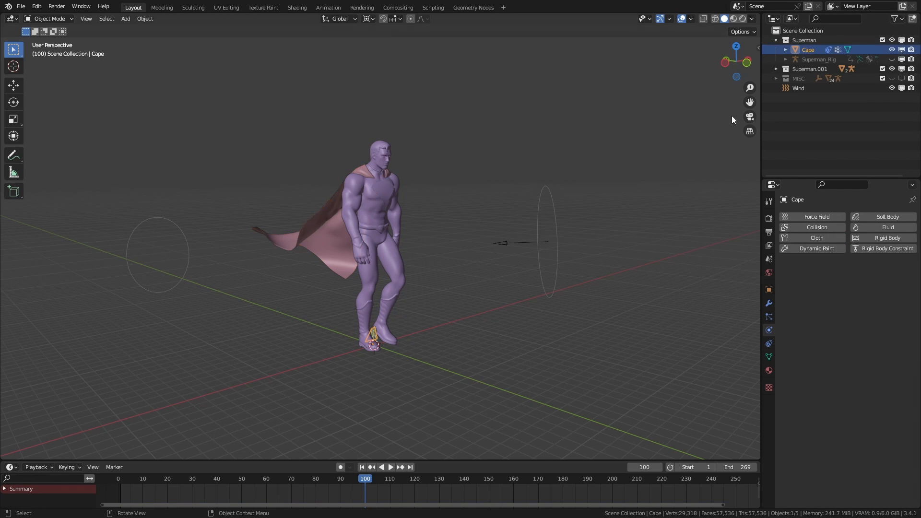
key(KP_Decimal)
click(902, 69)
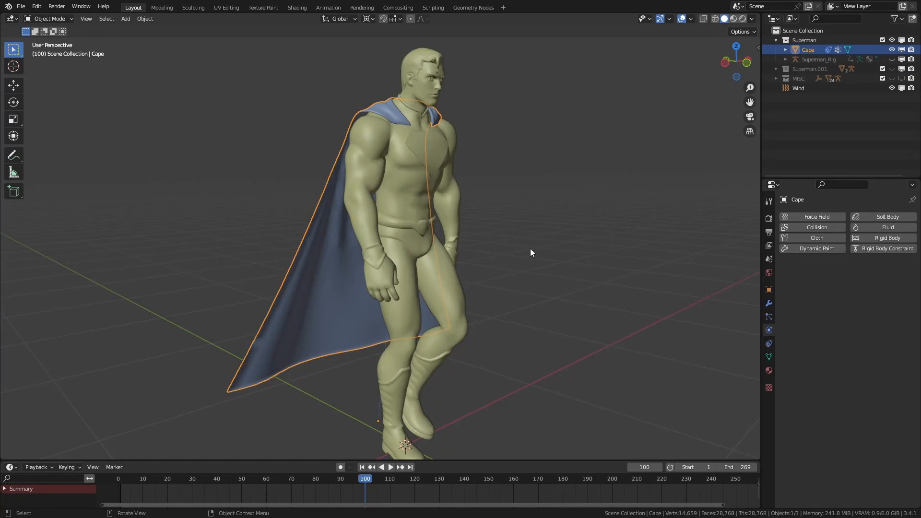
Step: Delete the original character's Cape and select his body mesh
scroll(543, 246, down, 4)
middle_drag(438, 263, 445, 269)
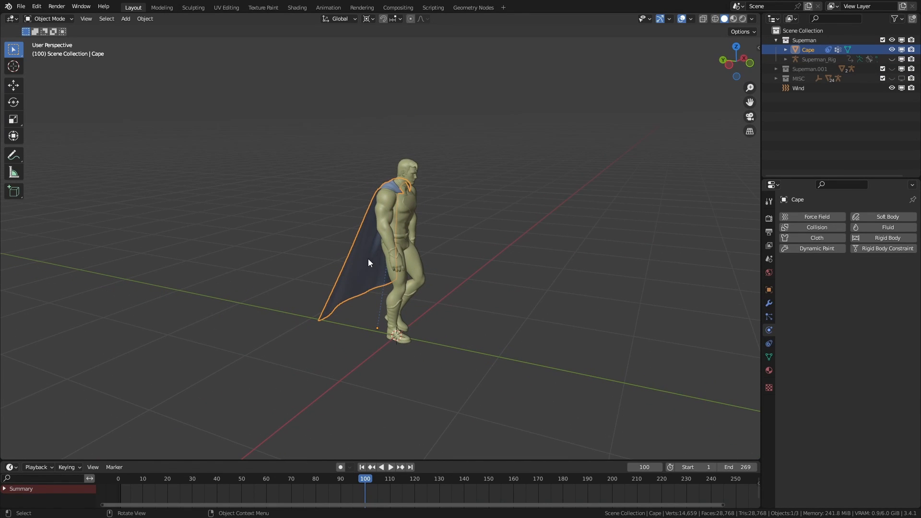
click(389, 270)
Step: Add a mesh plane at the character's feet and rename it Cape_Clone
key(shift+a)
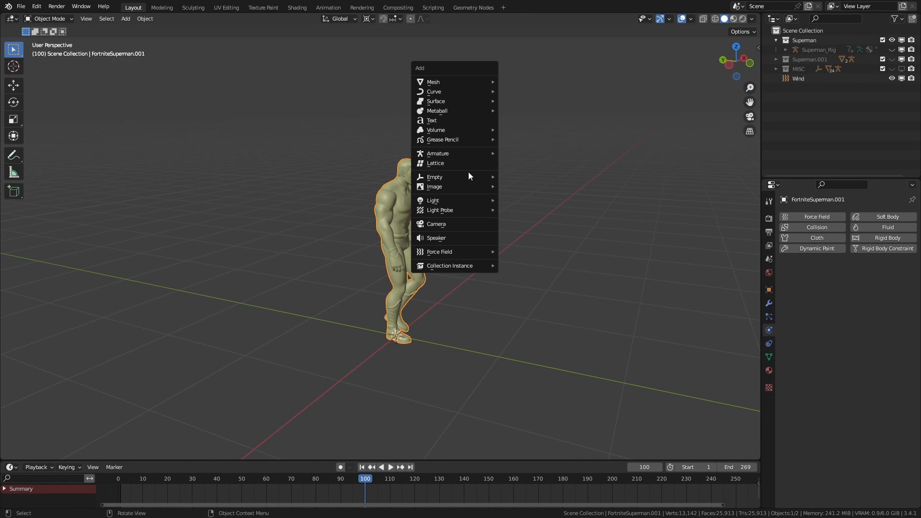
mouse_move(483, 85)
click(528, 81)
key(F2)
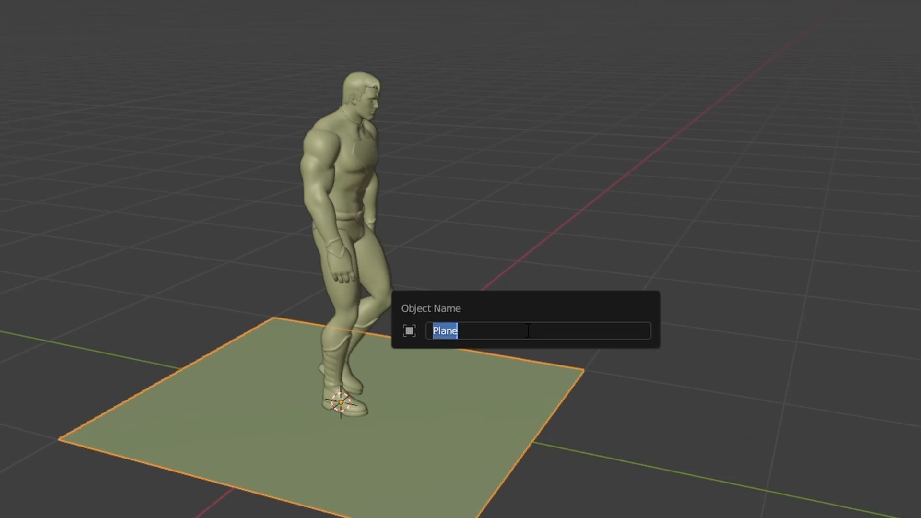
text(Cape_Clone)
key(Return)
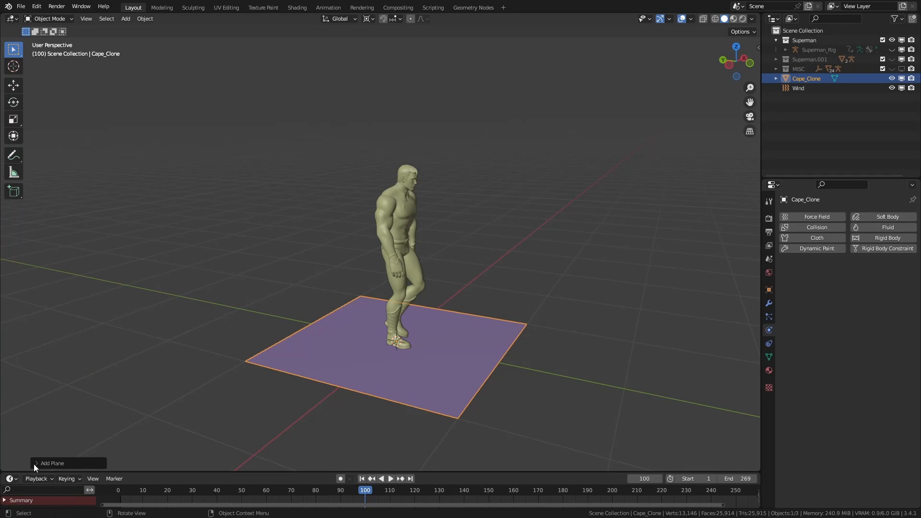
Step: Split the 3D viewport in two, turn the new area into a Geometry Node Editor and hide its sidebar
drag(31, 461, 353, 421)
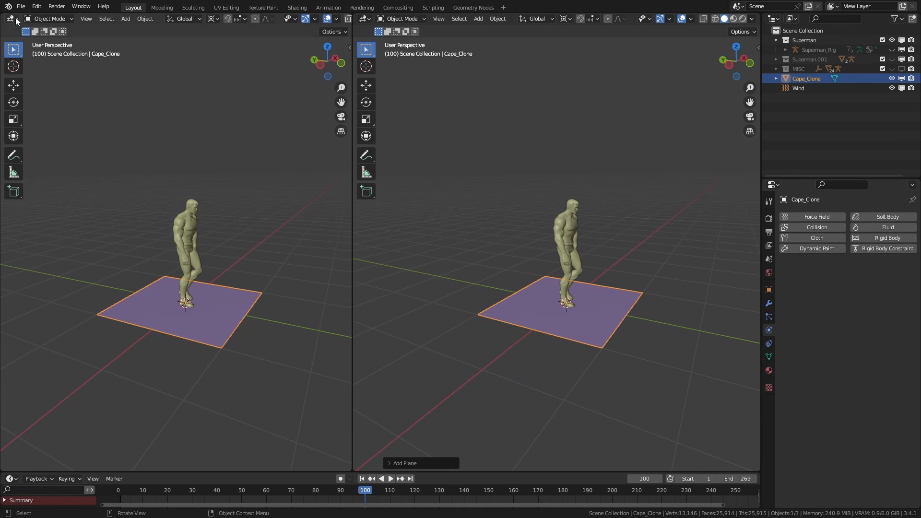
click(10, 18)
click(54, 100)
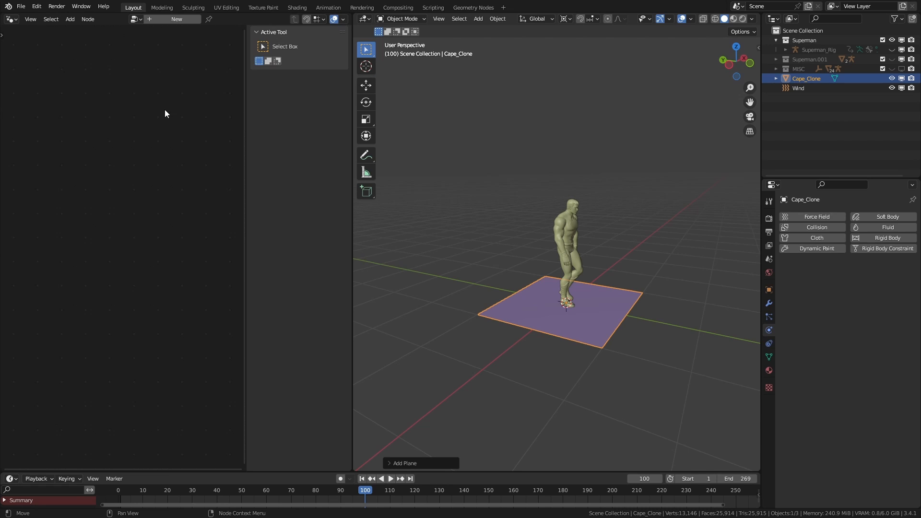
key(n)
Step: Create a geometry node tree on Cape_Clone, name it CapeClone and delete its Group Input node
click(176, 20)
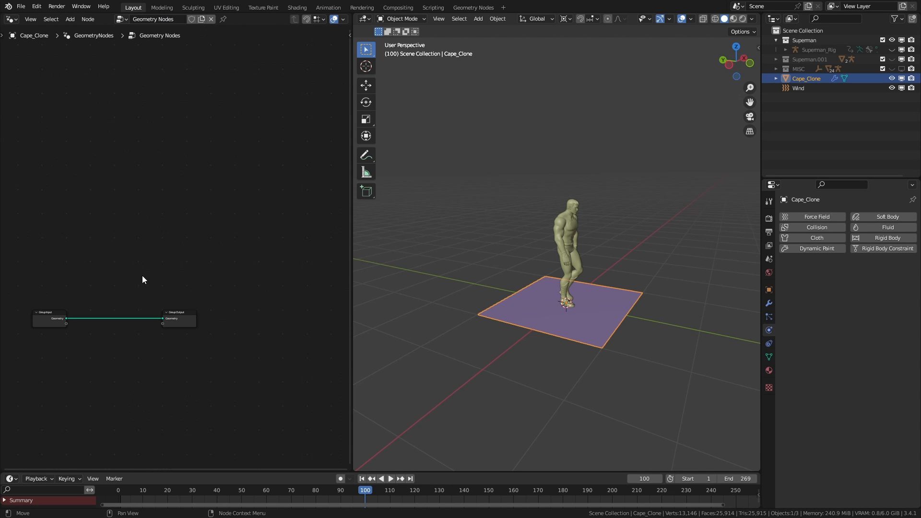
middle_drag(142, 280, 209, 223)
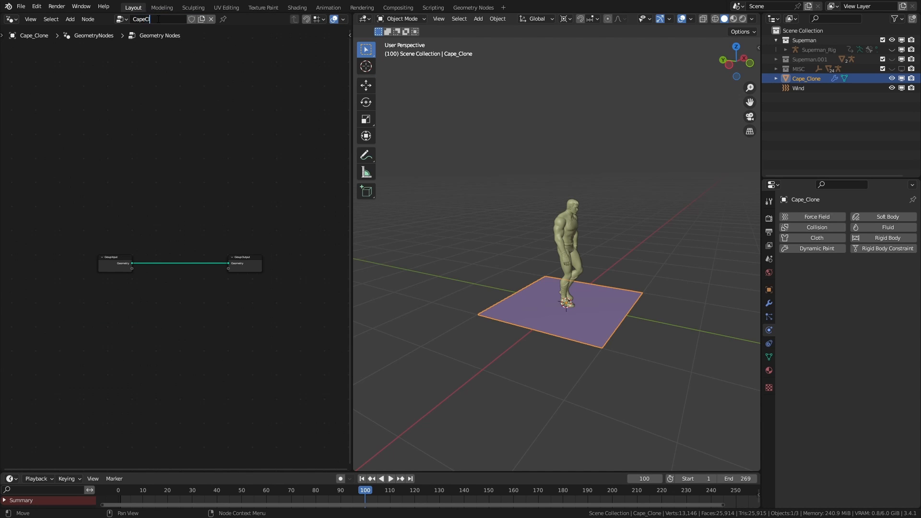
scroll(44, 196, up, 3)
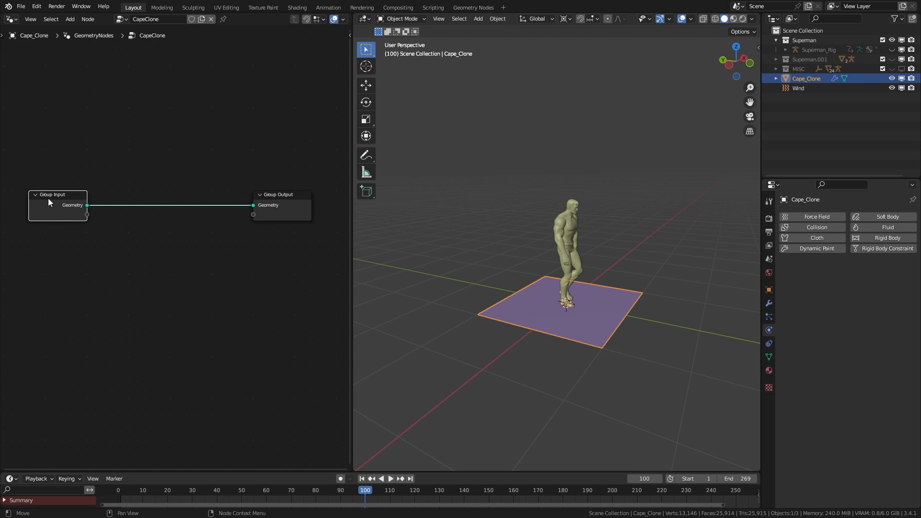
key(x)
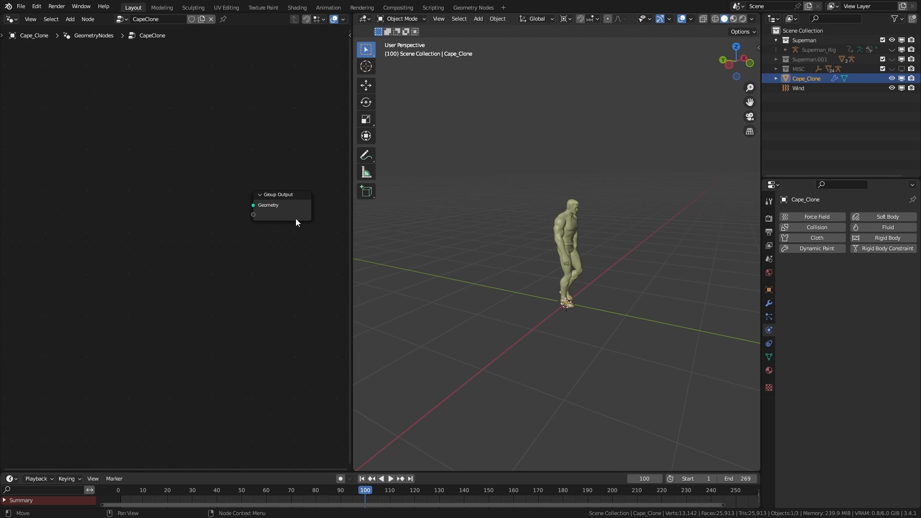
Step: Bring Cape.001 into the node tree as a Relative Object Info node and connect its Geometry to the Group Output
click(776, 60)
drag(807, 67, 57, 241)
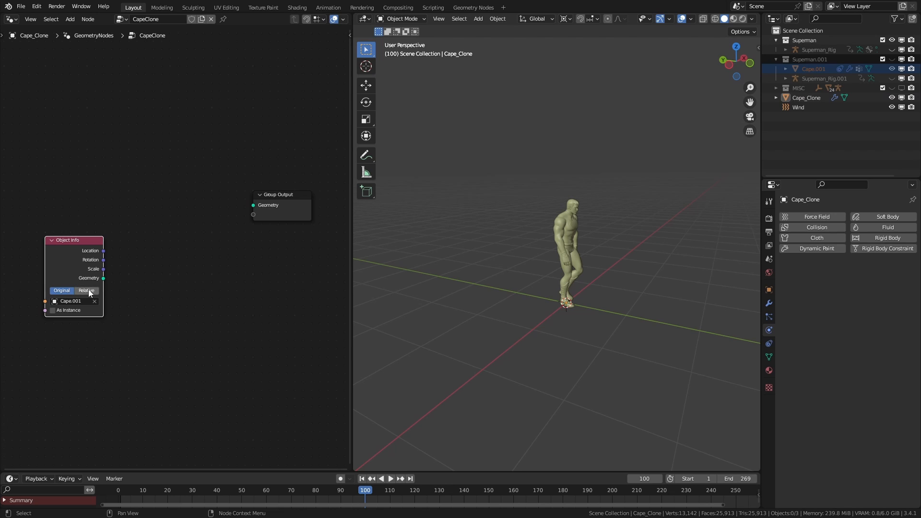
drag(103, 278, 190, 119)
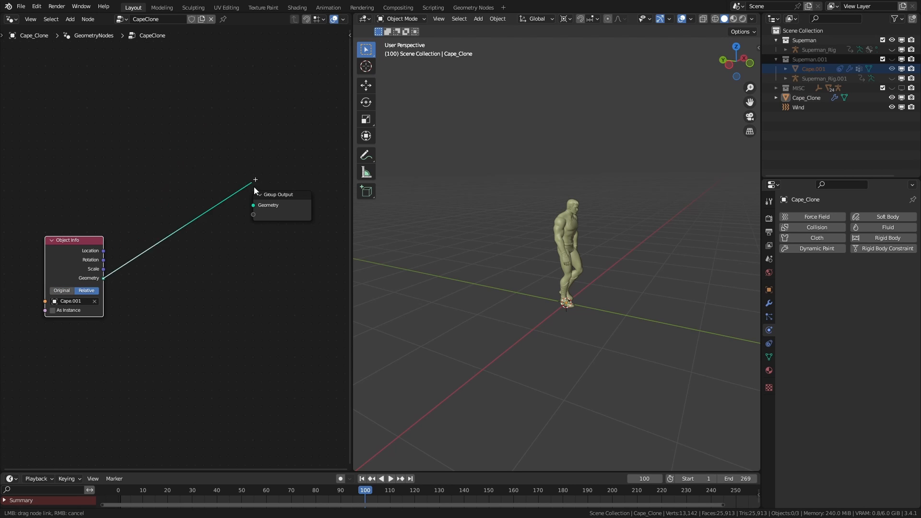
drag(261, 204, 260, 206)
scroll(553, 215, down, 5)
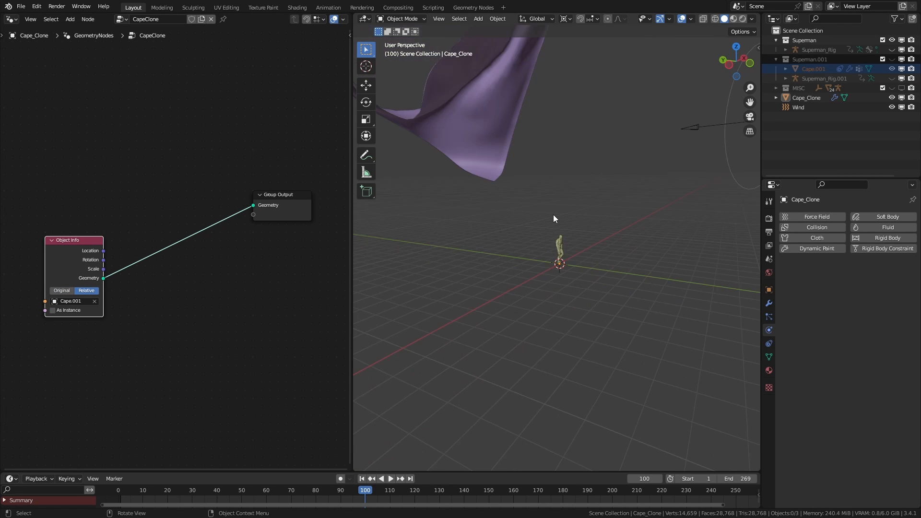
scroll(581, 206, up, 3)
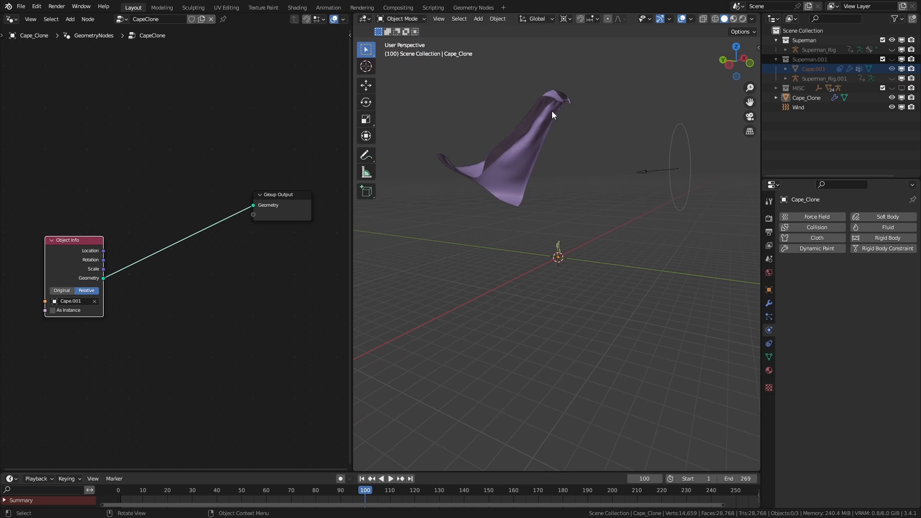
Step: Insert a Transform node between Object Info and Group Output with X, Y and Z scale set to 0.1
scroll(175, 269, up, 2)
key(shift+a)
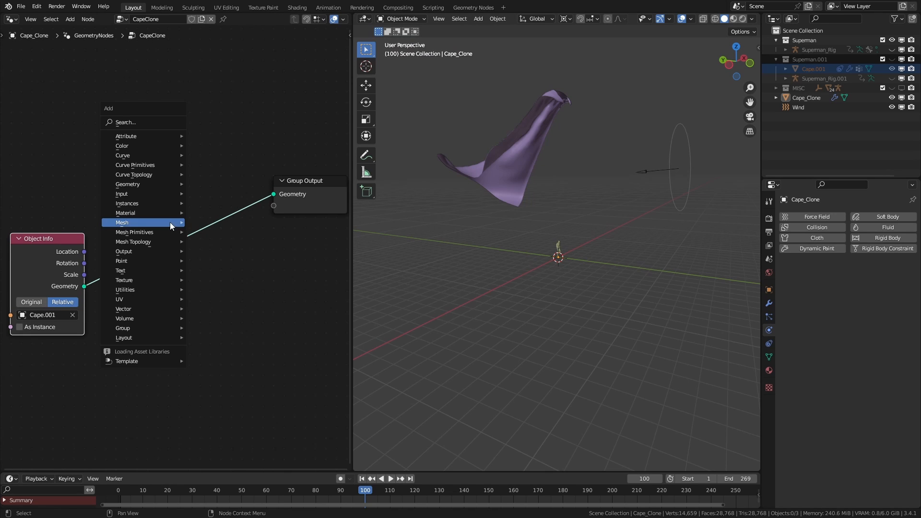
click(134, 123)
text(tra)
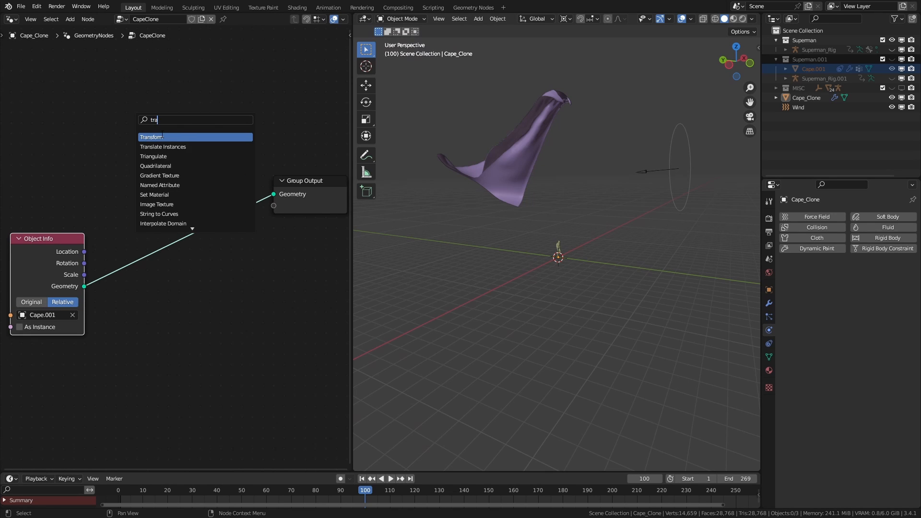
click(162, 136)
click(152, 228)
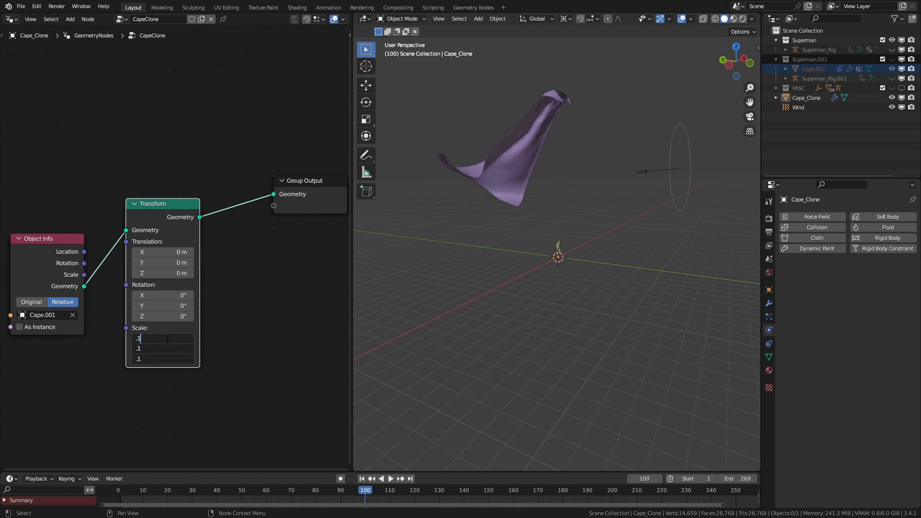
key(Return)
Step: Play the animation from the first frame and check how the cloned cape follows the original character
scroll(579, 312, up, 8)
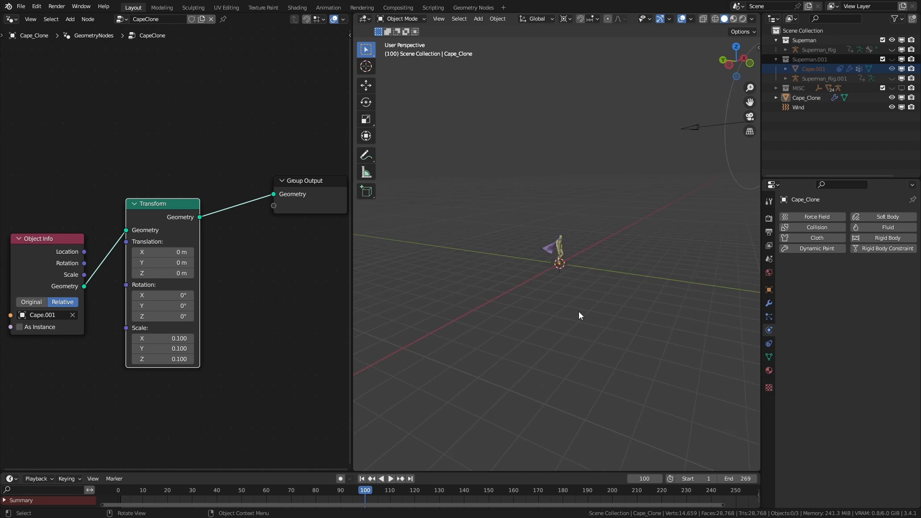
middle_drag(517, 315, 480, 341)
click(362, 479)
key(space)
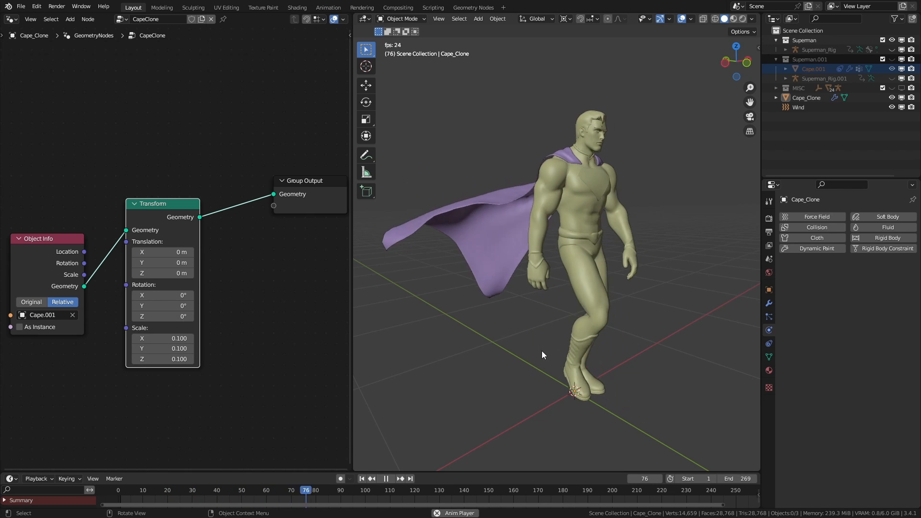
middle_drag(542, 352, 557, 326)
key(space)
Step: Switch the viewport to Material Preview shading and view the textured cape from behind
key(z)
click(603, 307)
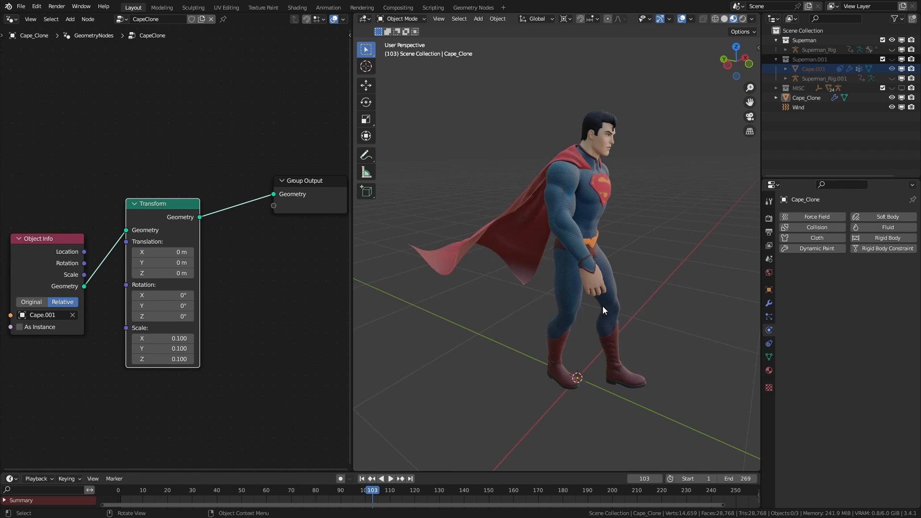
mouse_move(626, 286)
middle_down()
mouse_move(451, 286)
mouse_move(358, 341)
middle_up()
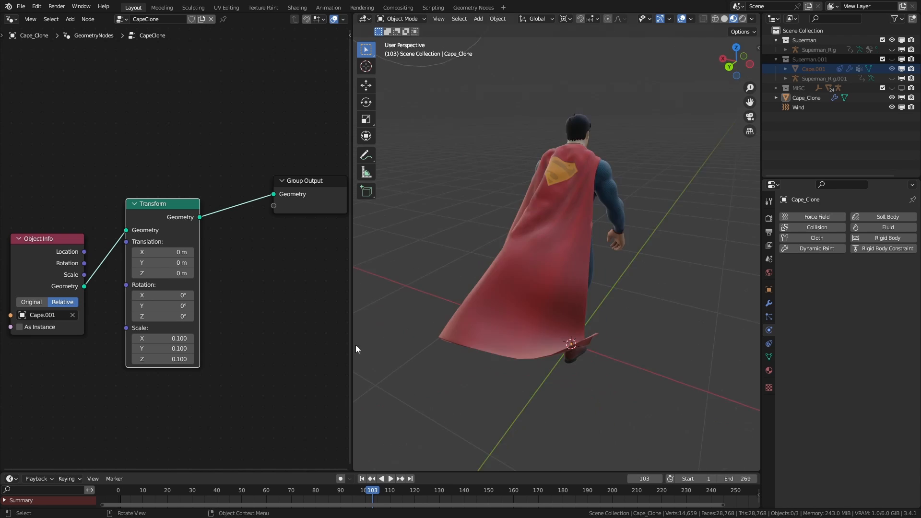
Step: Narrow the node editor, select Cape.001 and set its cloth vertex mass to 2 kg
drag(352, 345, 183, 335)
scroll(432, 288, down, 3)
click(814, 69)
middle_drag(619, 336, 502, 323)
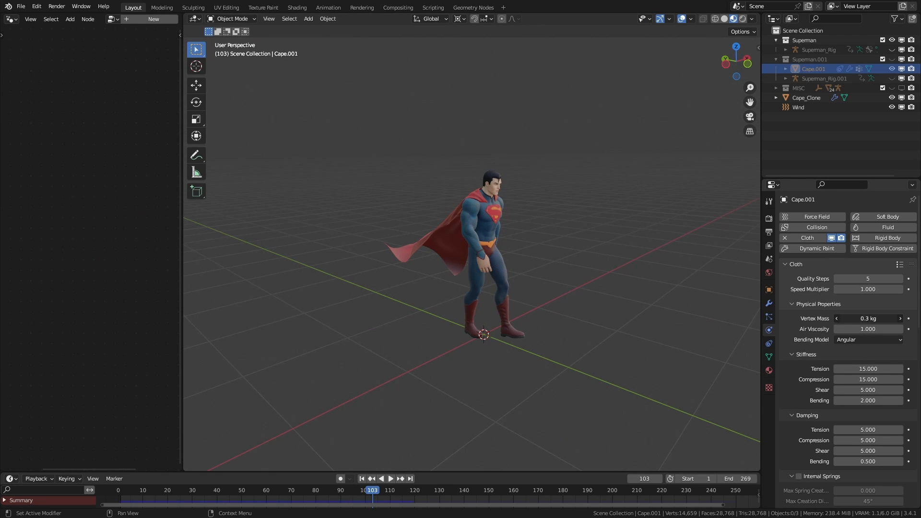
key(Return)
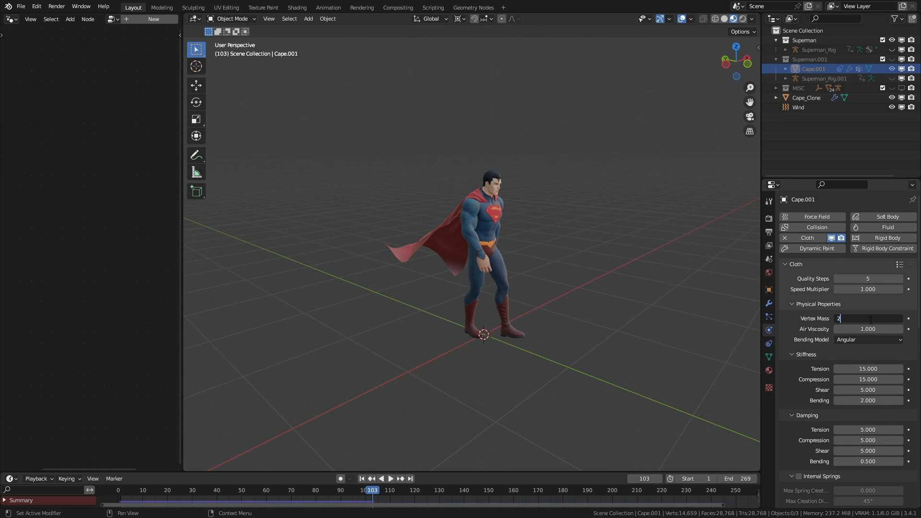
Step: Replay the cape simulation from the first frame to judge the cloth's movement
click(362, 478)
key(space)
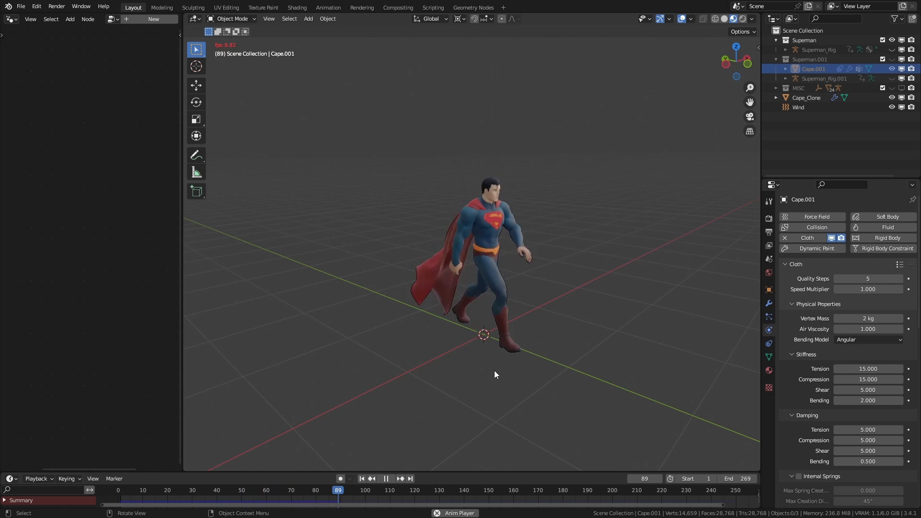
key(Return)
click(363, 479)
key(space)
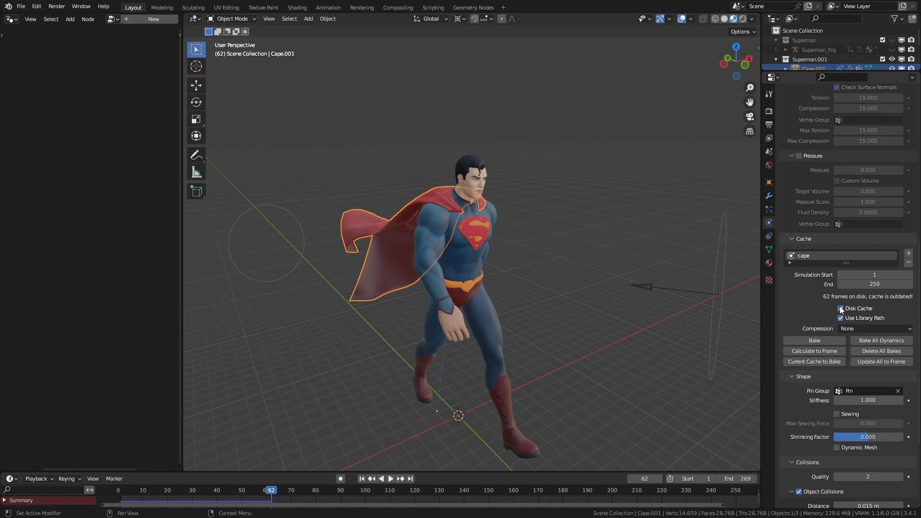
Step: Bake the cape's cloth simulation to the disk cache and delete the Wind force field
click(831, 341)
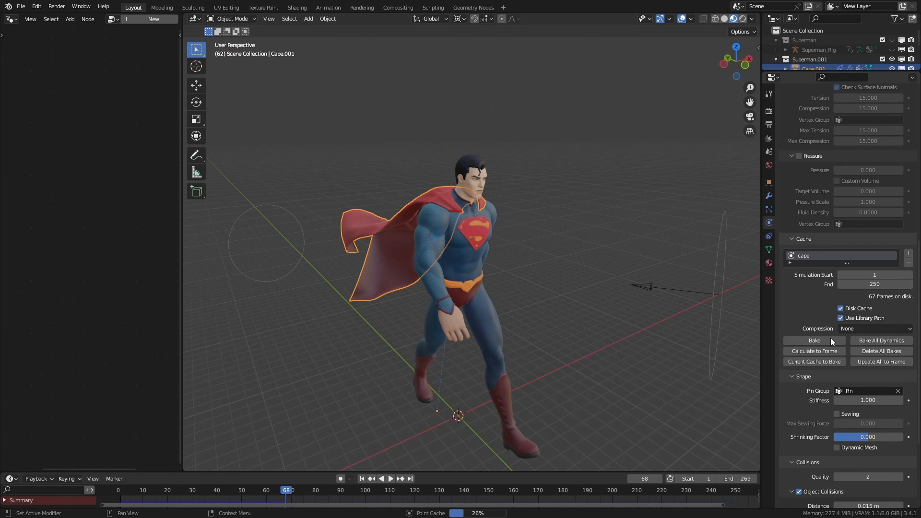
click(712, 292)
key(x)
click(713, 292)
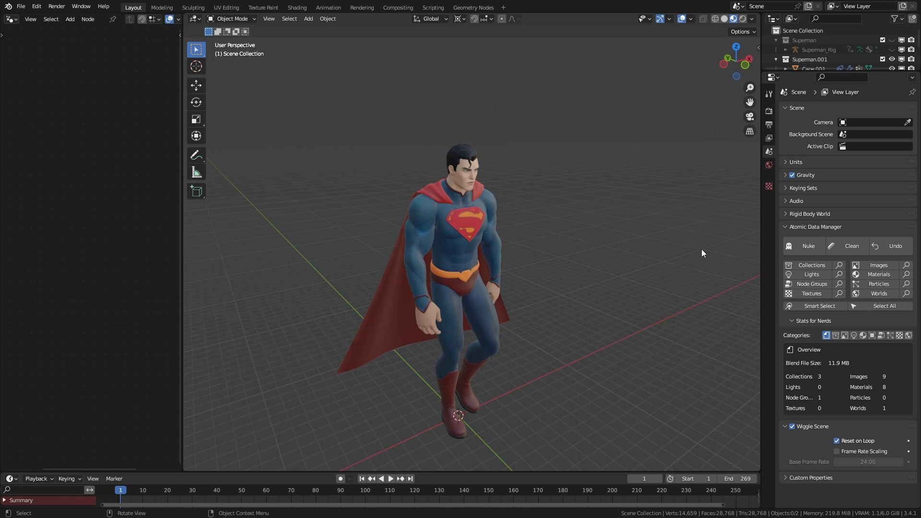
Step: Hide the Superman.001 collection, show the original Superman character together with Cape_Clone, and play the animation
drag(808, 72, 816, 169)
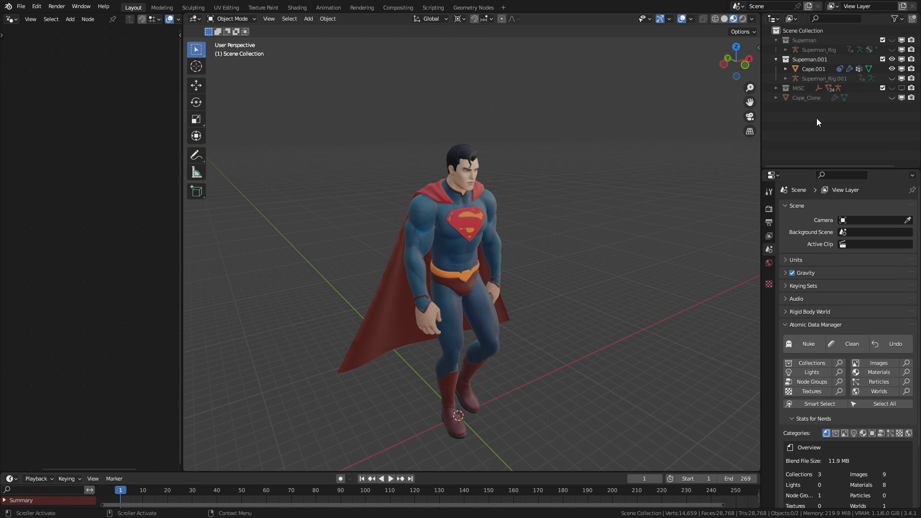
click(893, 78)
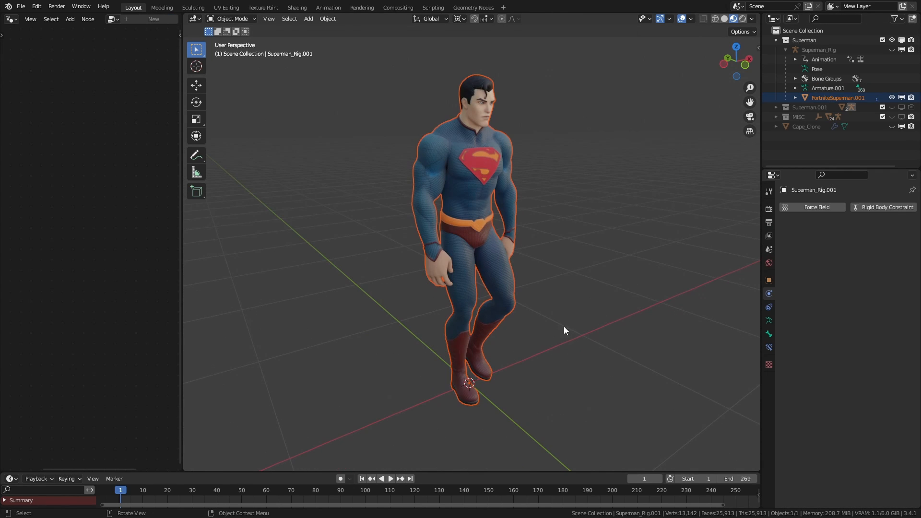
click(563, 326)
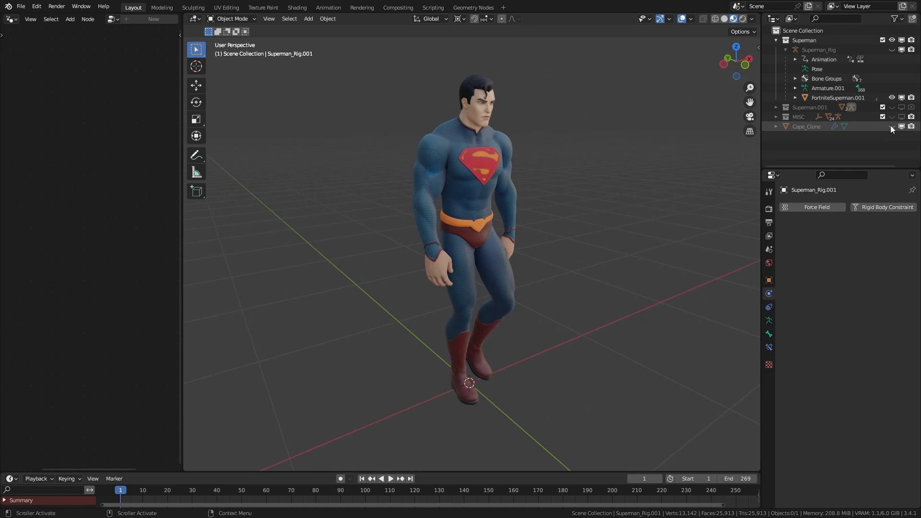
click(891, 126)
key(space)
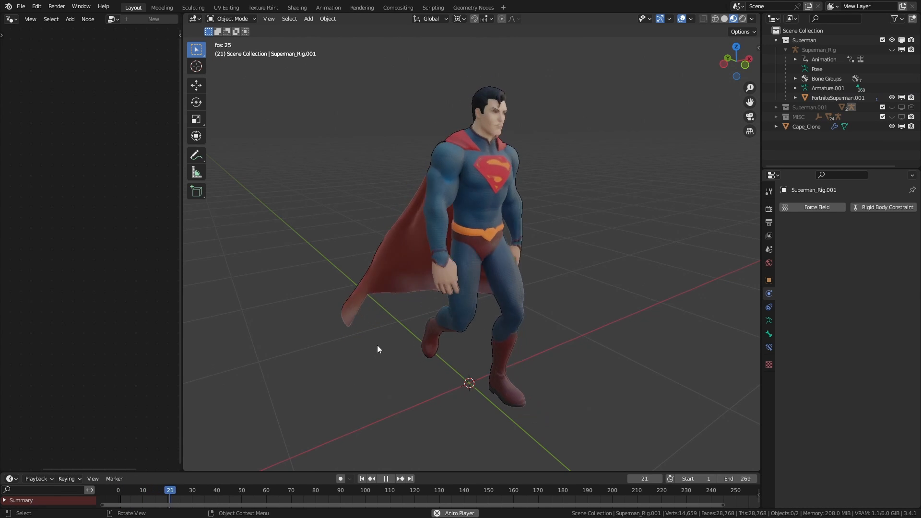